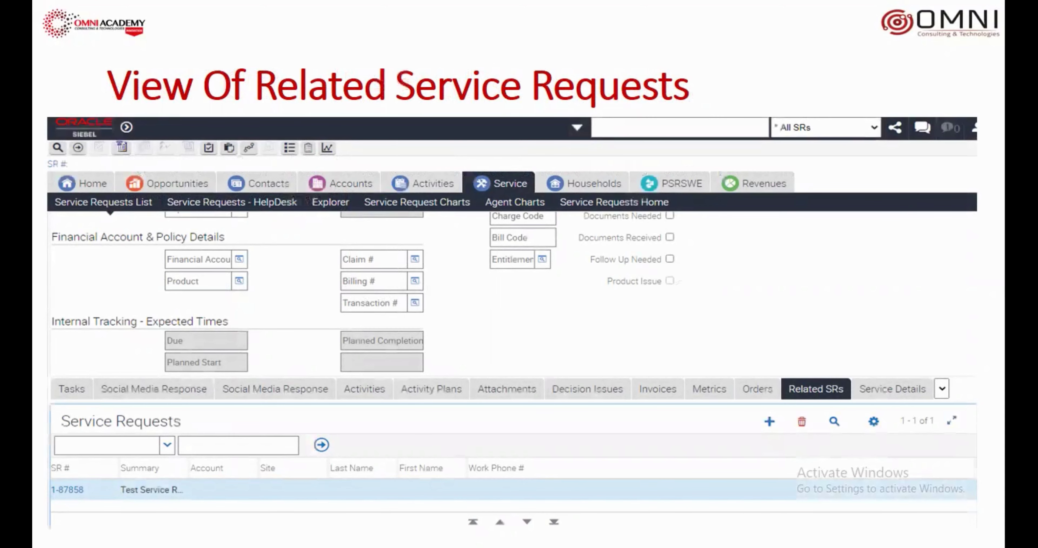
Advance the slide deck from the related service requests slide to the Contact Us slide.
key("Right")
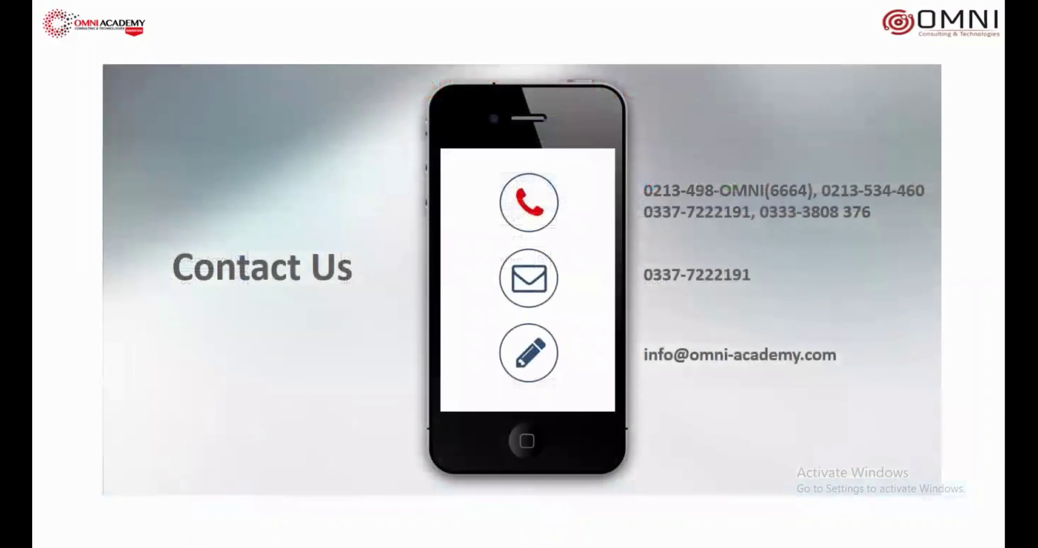
Log in with the saved administrator user ID and the account password.
key("Left")
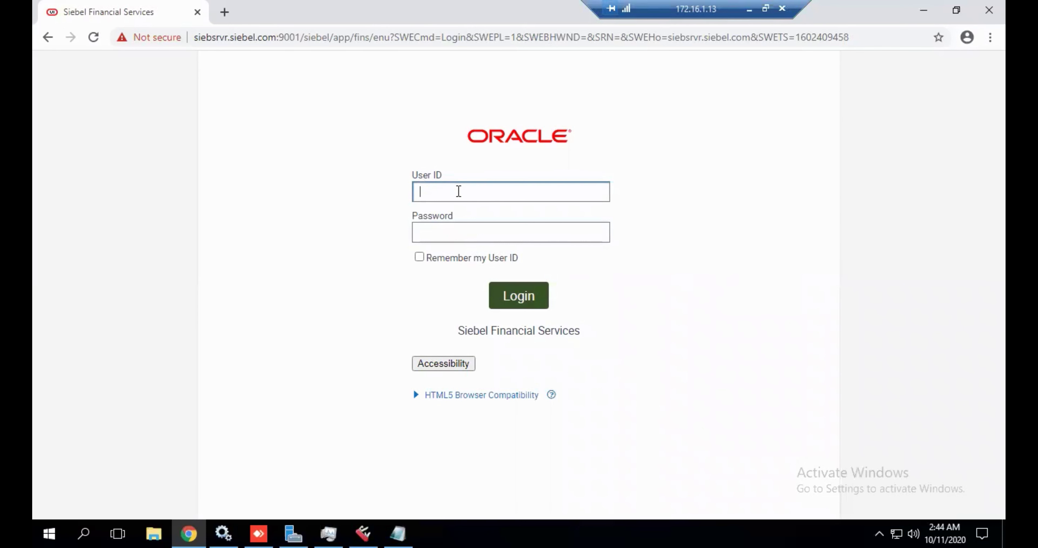
left_click(460, 196)
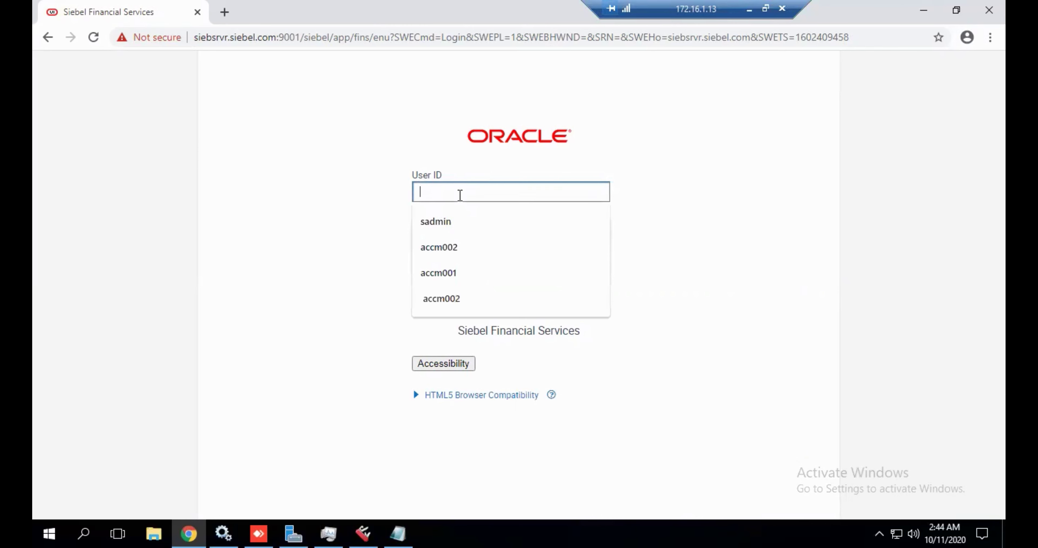
type("sa")
key("Down")
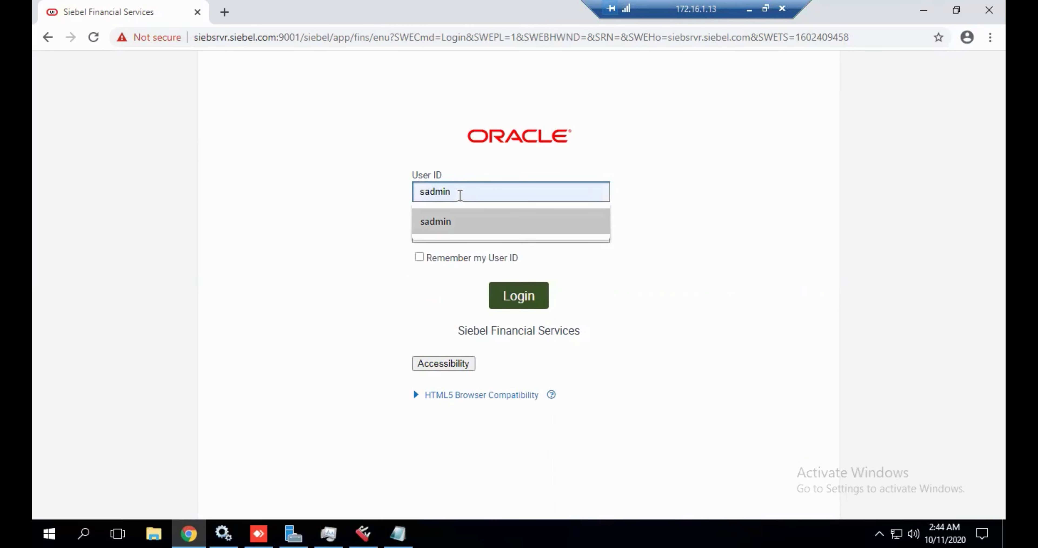
left_click(461, 223)
left_click(459, 230)
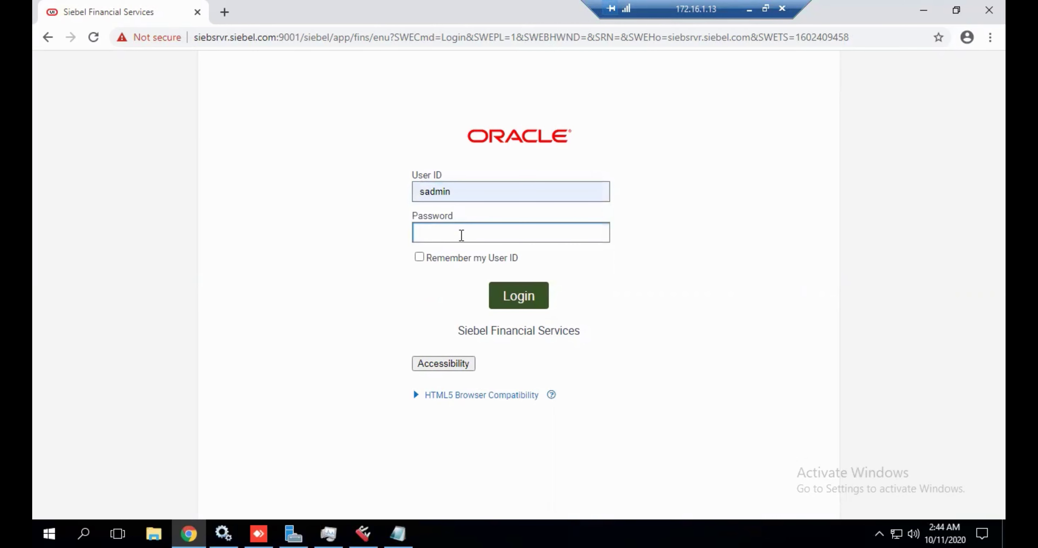
type("************")
key("Return")
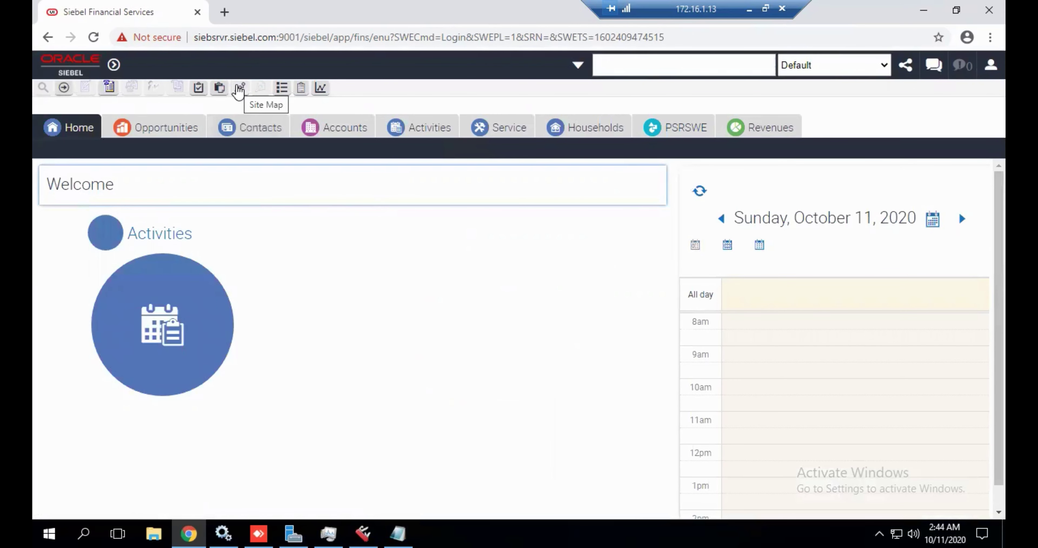
Search the Site Map for 'Related Srs' and open the Service Request Related SRs view.
left_click(238, 89)
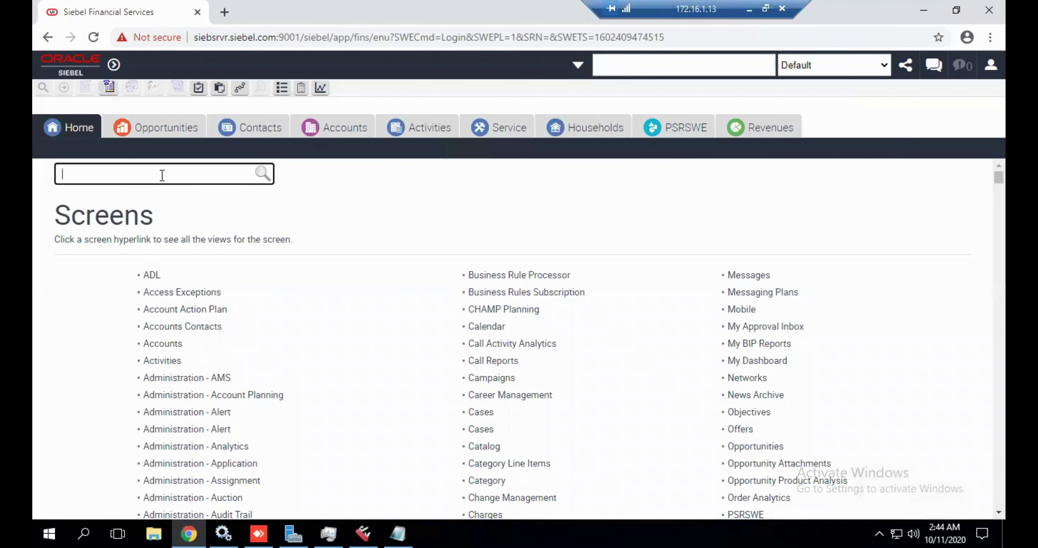
type("Rela")
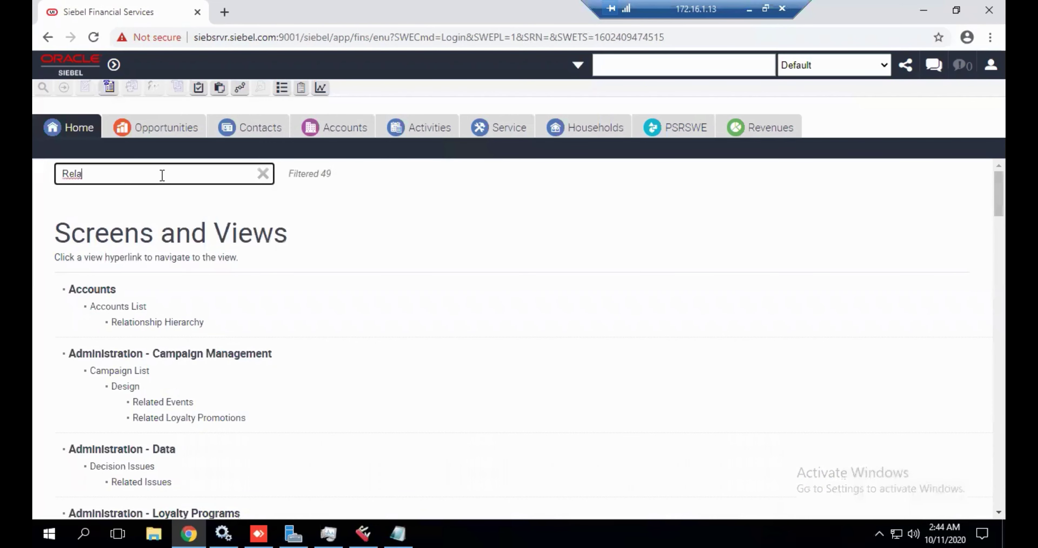
type("ted Srs")
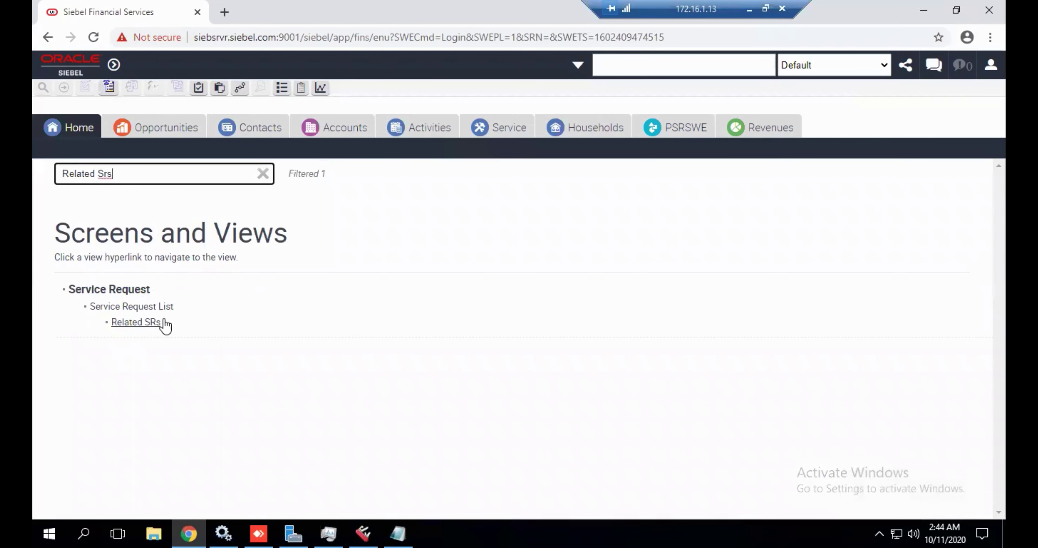
left_click(144, 325)
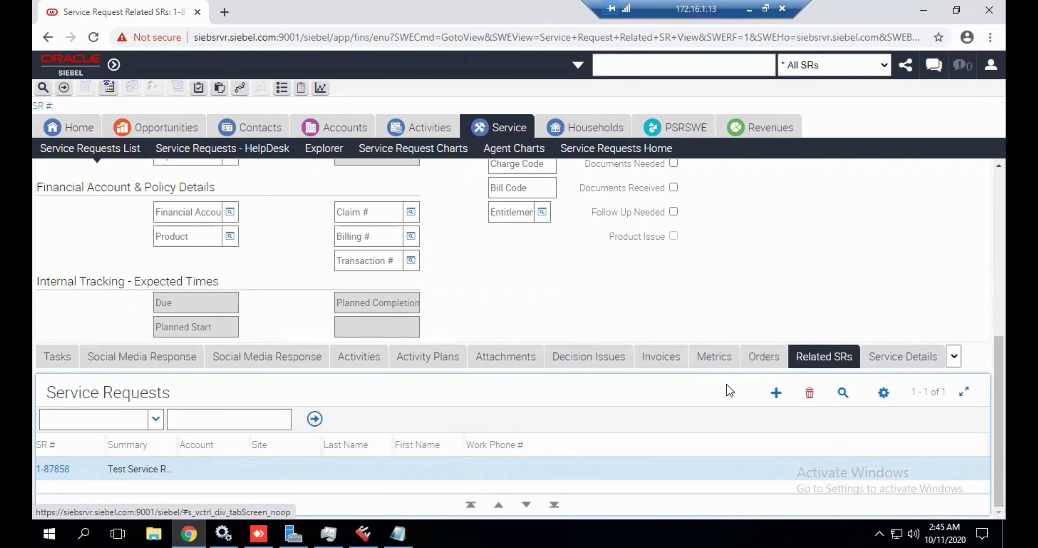
Open Tools > User Preferences and display the Screen Tab Layout subtab.
left_click(114, 65)
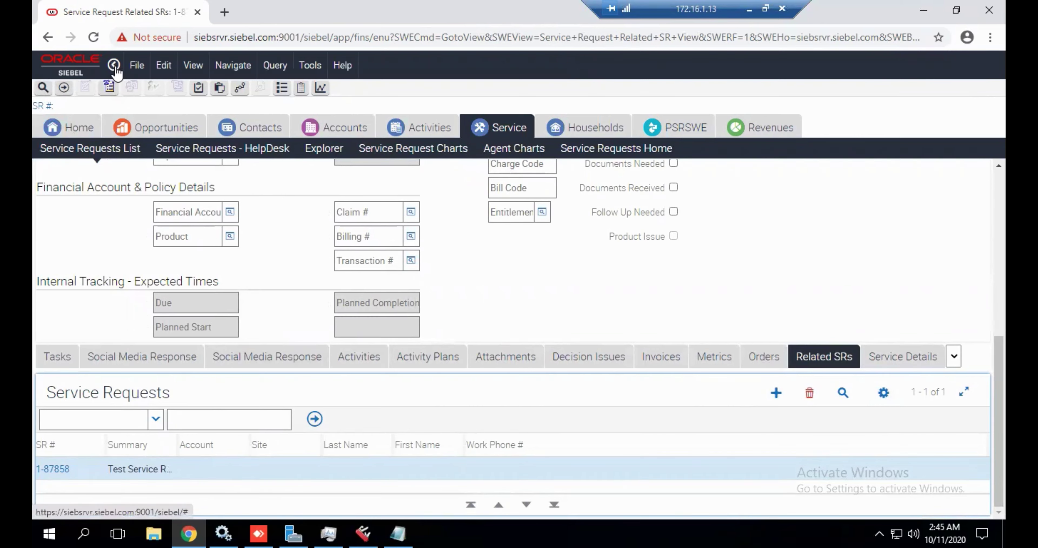
left_click(348, 74)
mouse_move(309, 67)
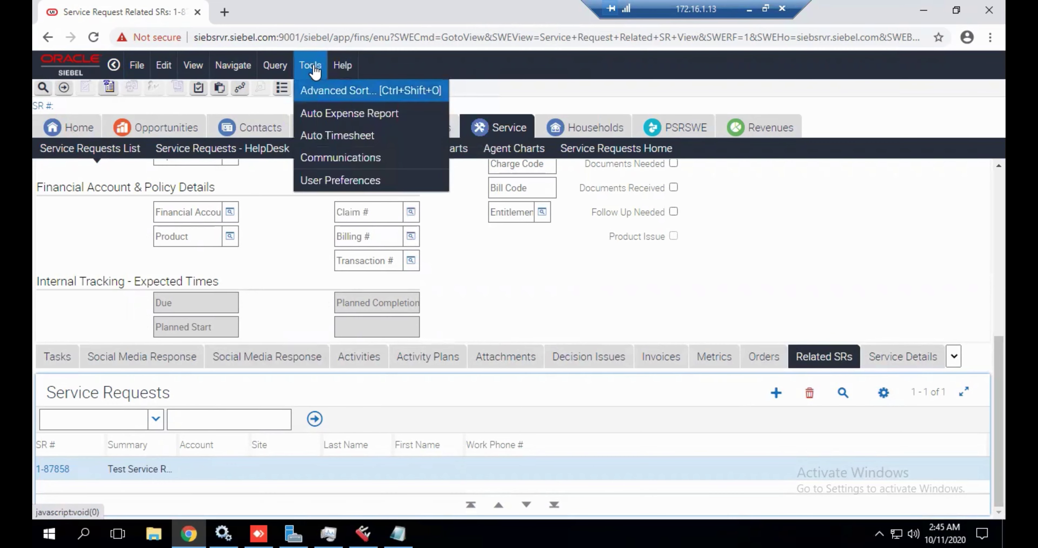
left_click(341, 180)
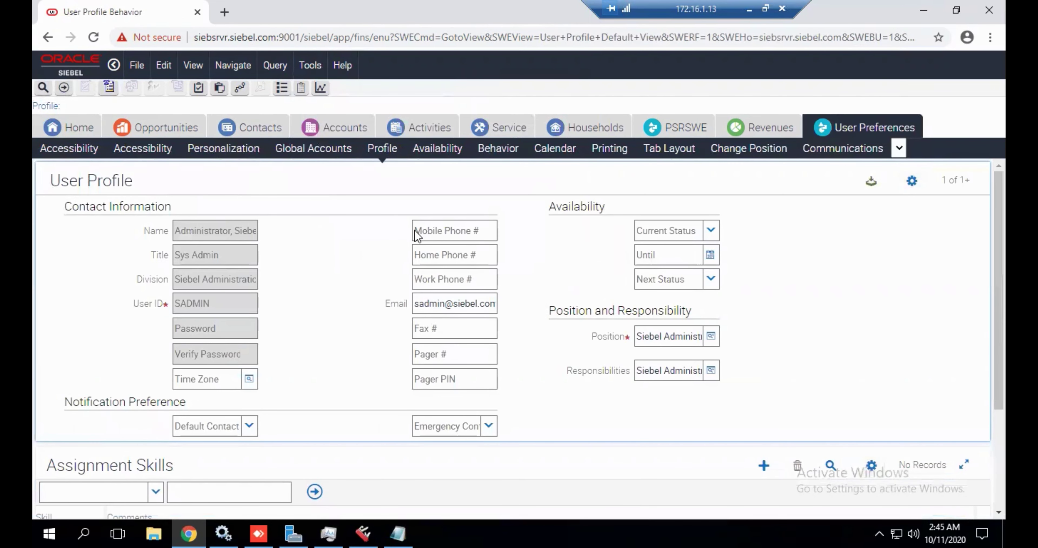
left_click(310, 66)
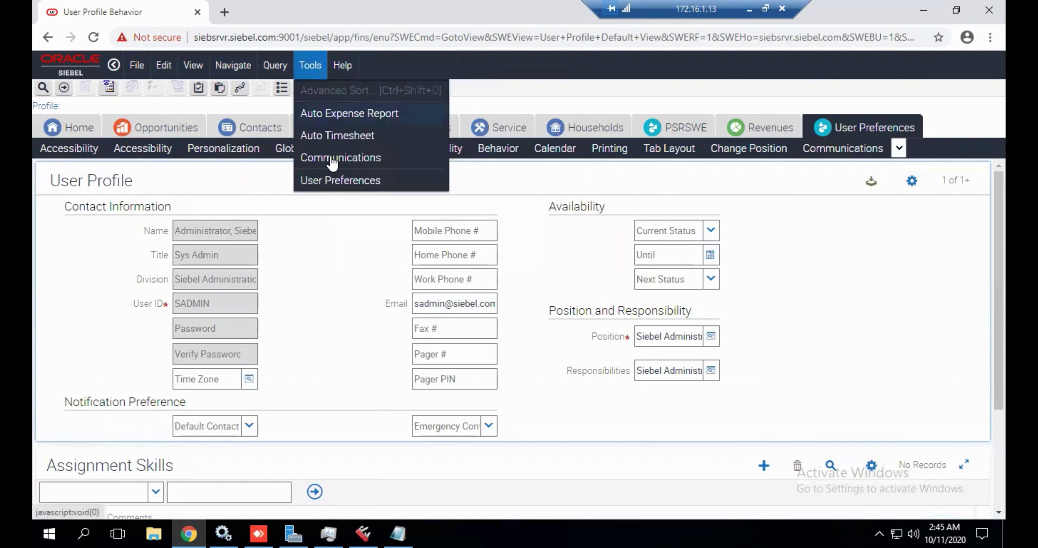
left_click(340, 184)
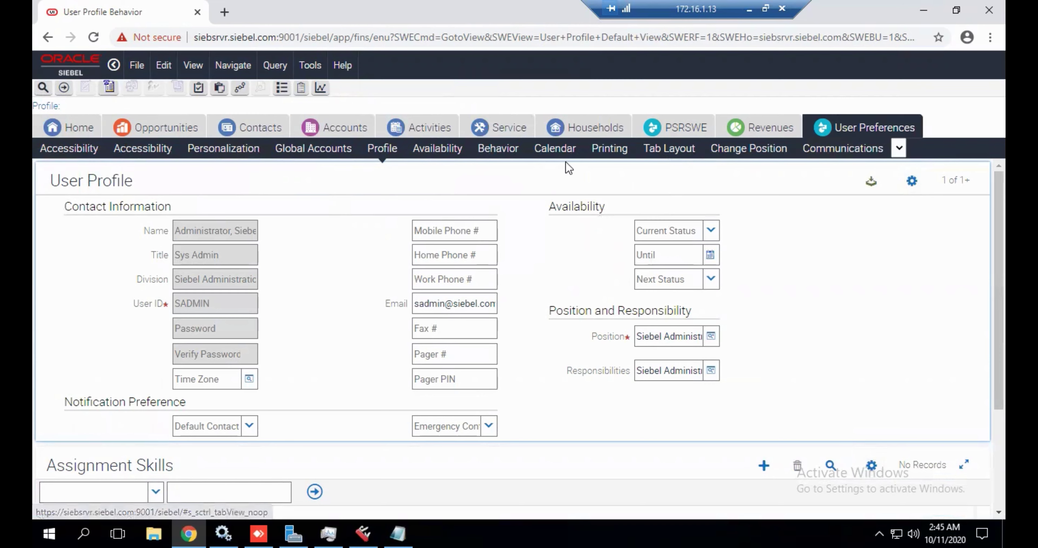
left_click(672, 149)
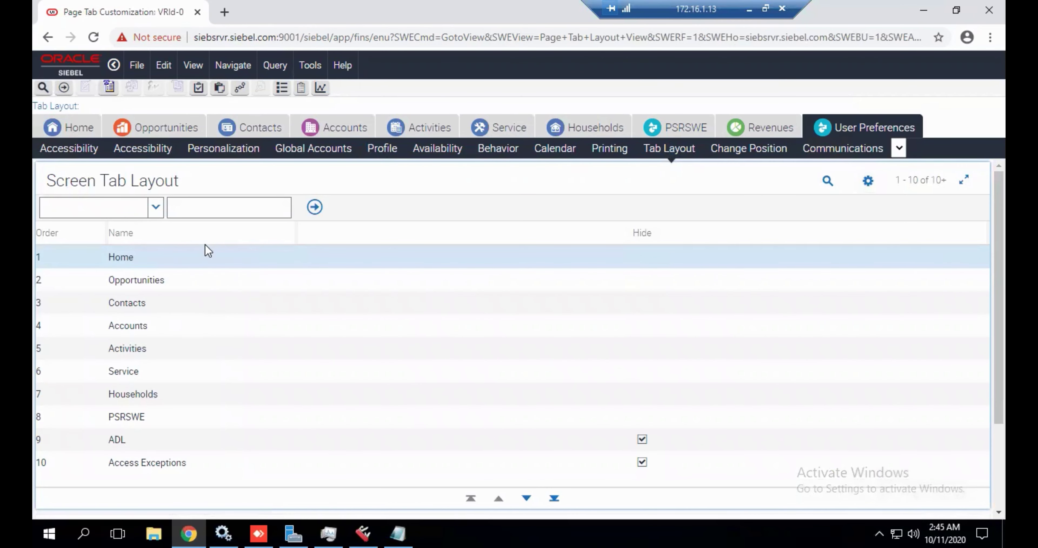
Query the screen tabs by Name for Service and select the Service screen.
left_click(158, 210)
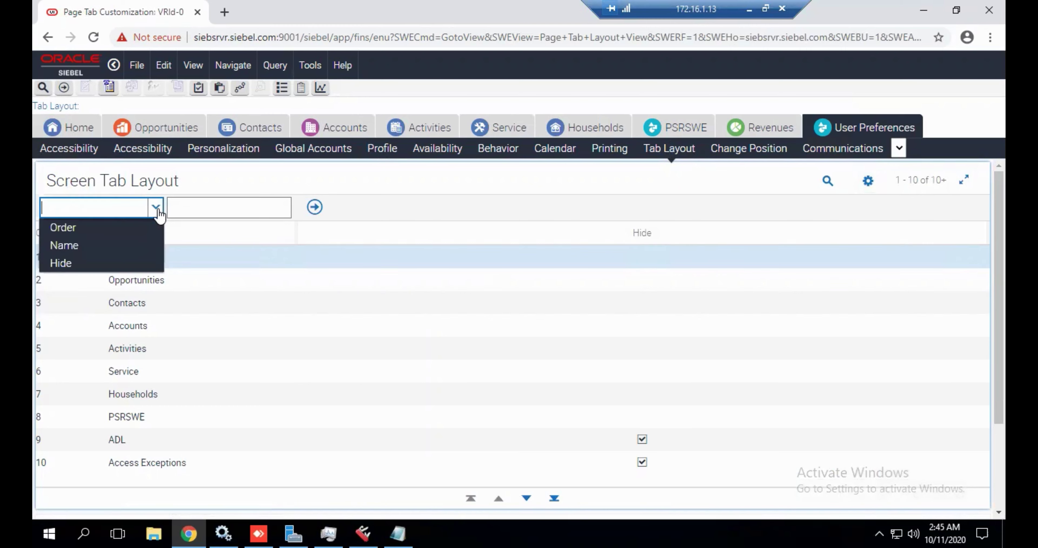
left_click(92, 251)
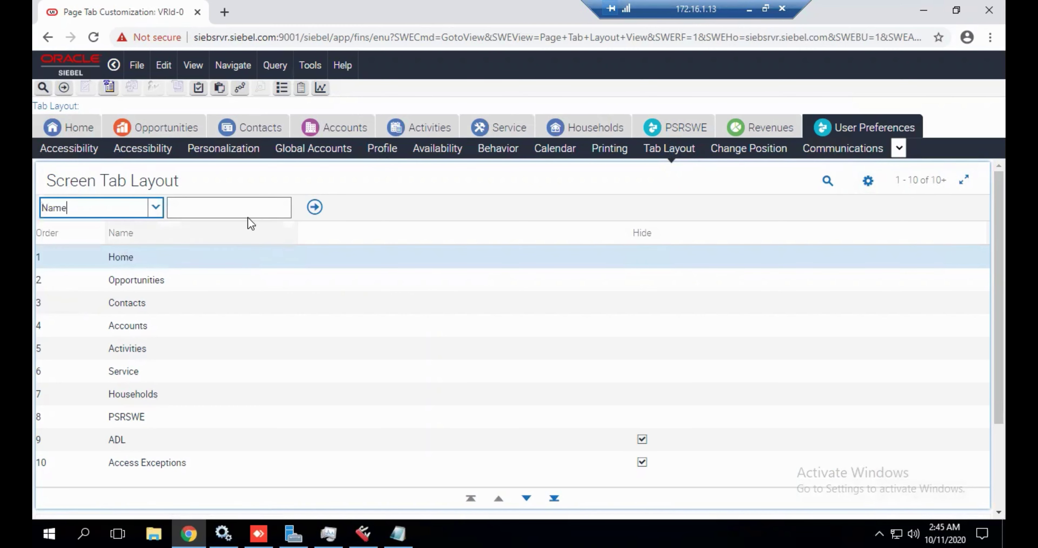
left_click(231, 211)
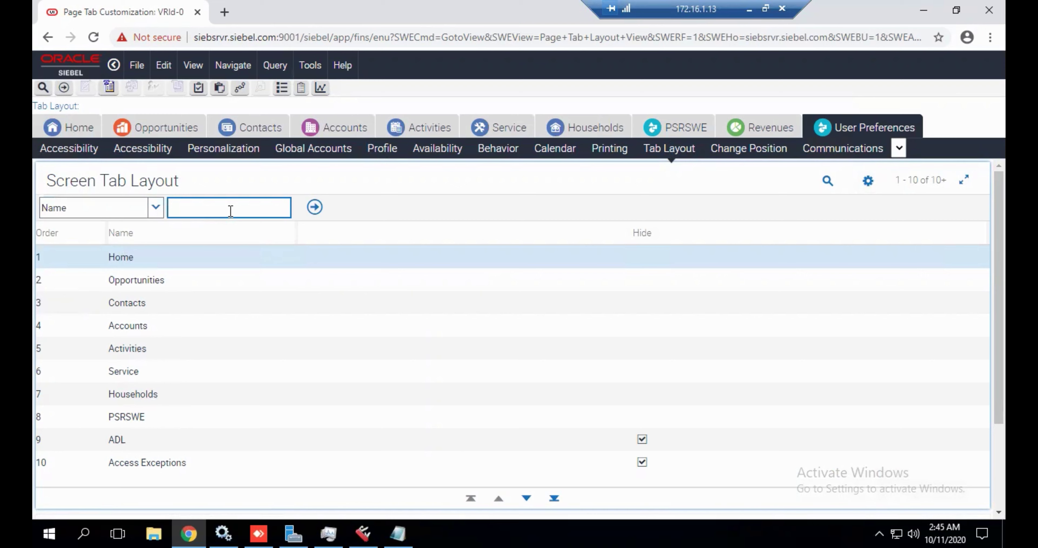
type("Serf")
type("vice")
key("Return")
left_click(160, 260)
scroll(203, 287, "down", 5)
scroll(243, 315, "up", 3)
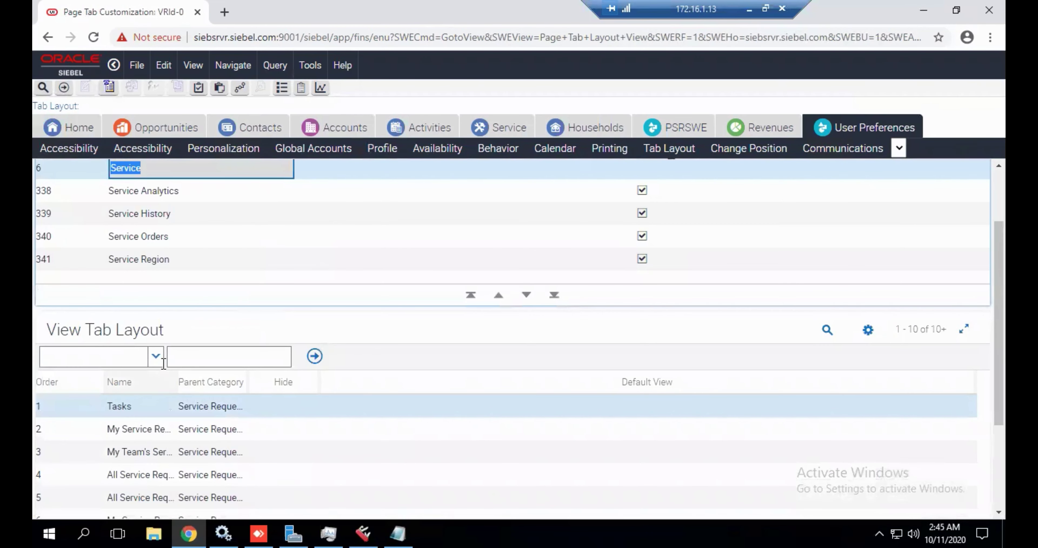
Query its view tabs for 'Related SR' and uncheck Hide on the Related SRs view.
left_click(156, 355)
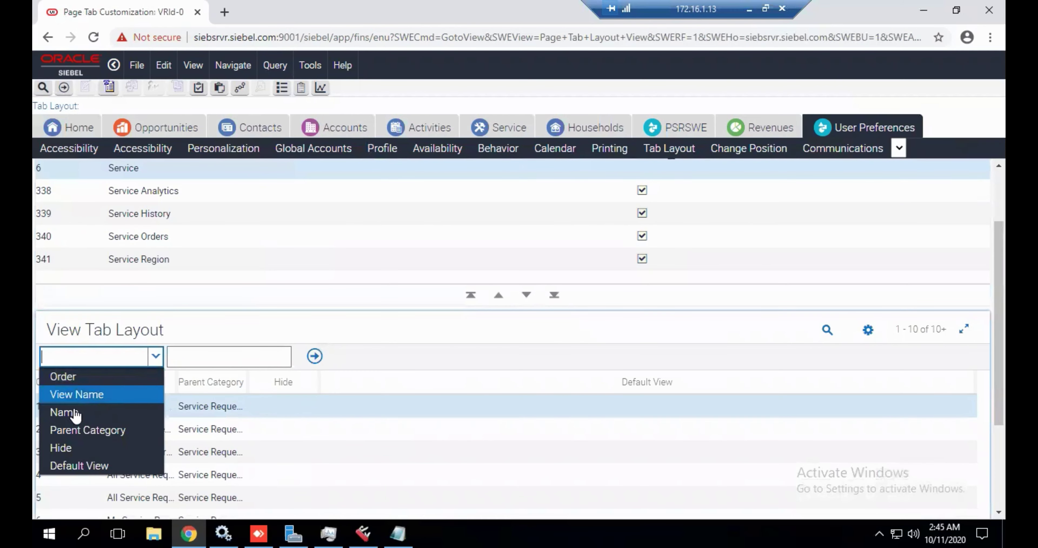
left_click(73, 412)
left_click(249, 362)
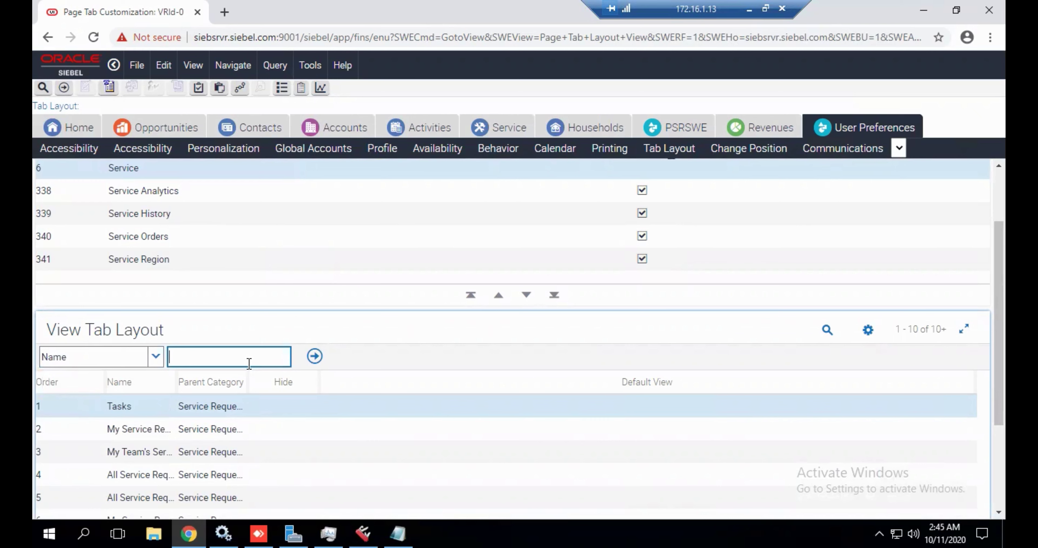
type("Related SR")
key("Return")
left_click(196, 469)
left_click(365, 473)
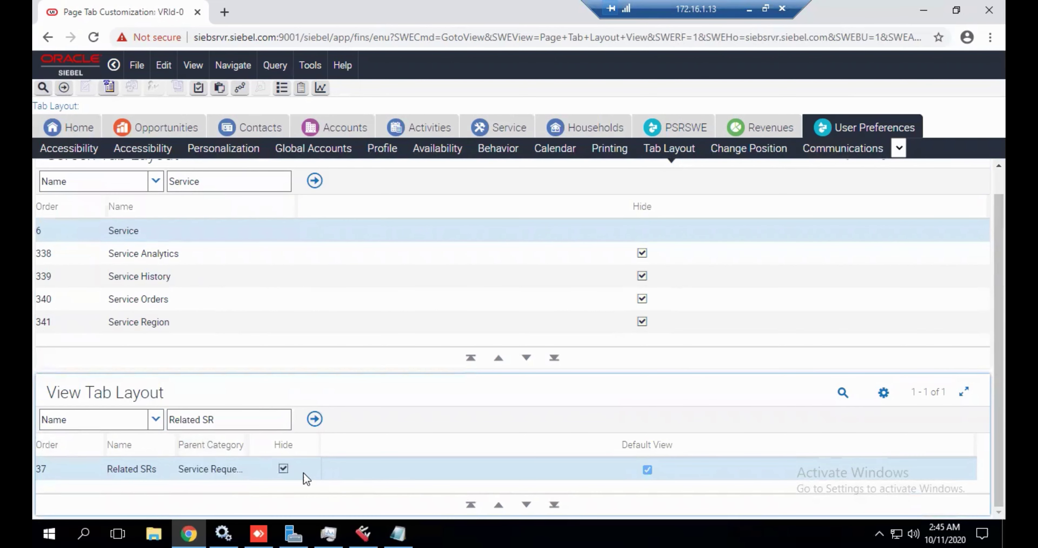
left_click(283, 469)
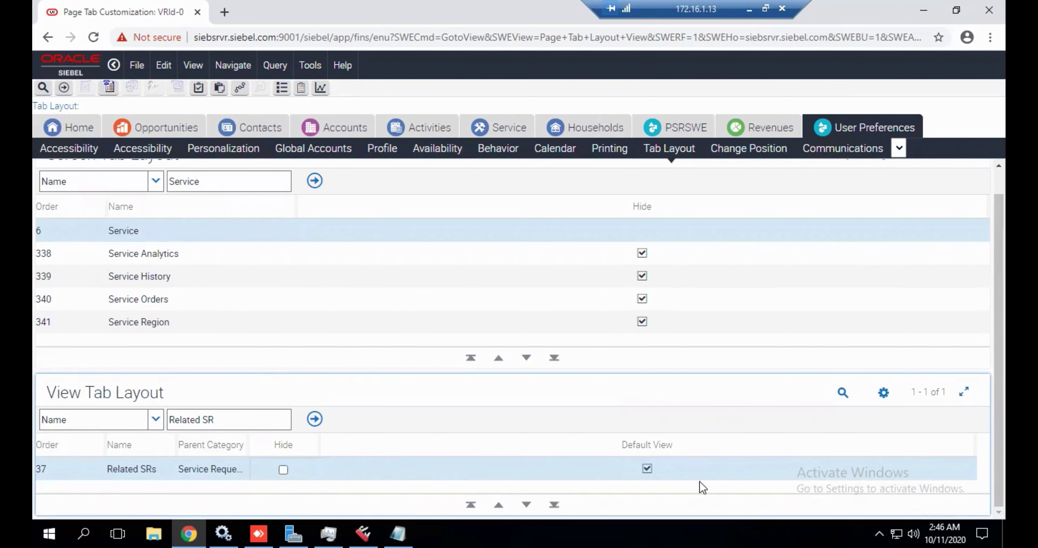
left_click(648, 470)
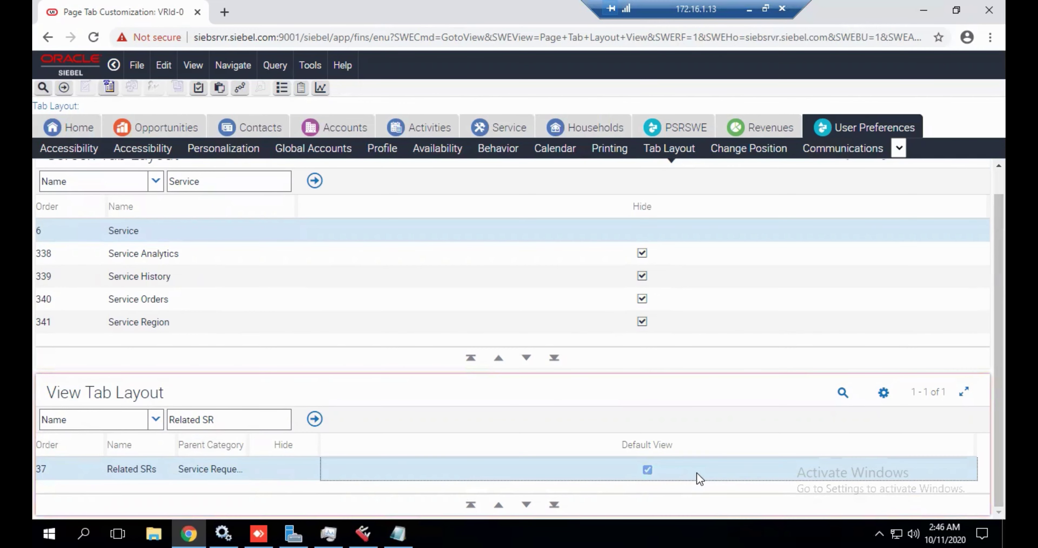
left_click(889, 389)
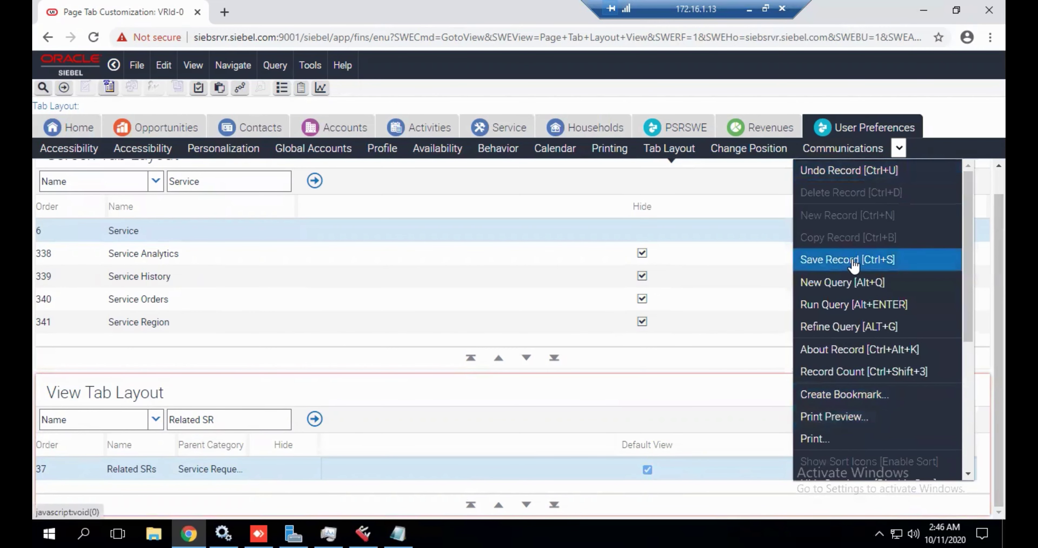
Save the tab layout record and log out of the application.
left_click(857, 256)
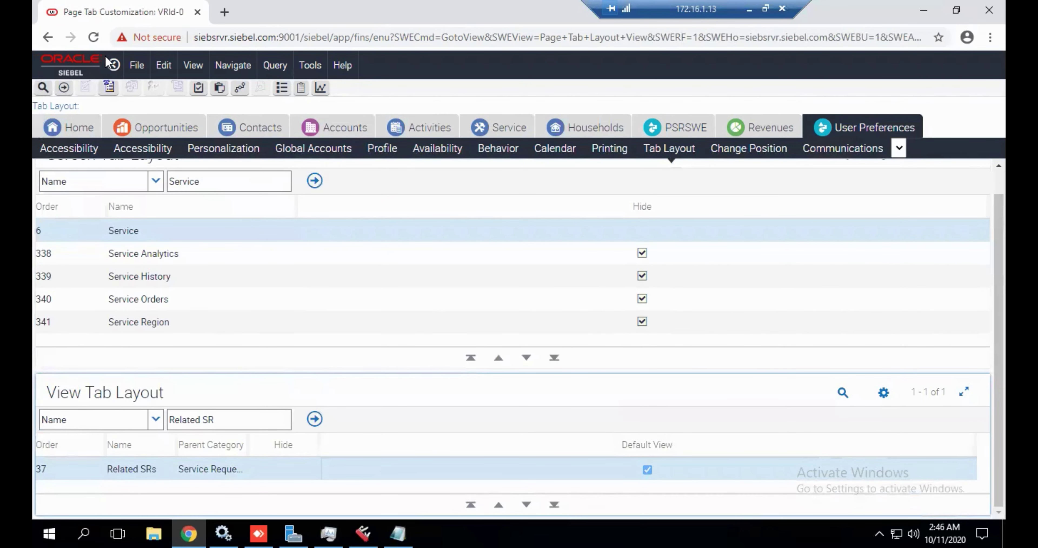
left_click(113, 66)
left_click(988, 67)
left_click(962, 182)
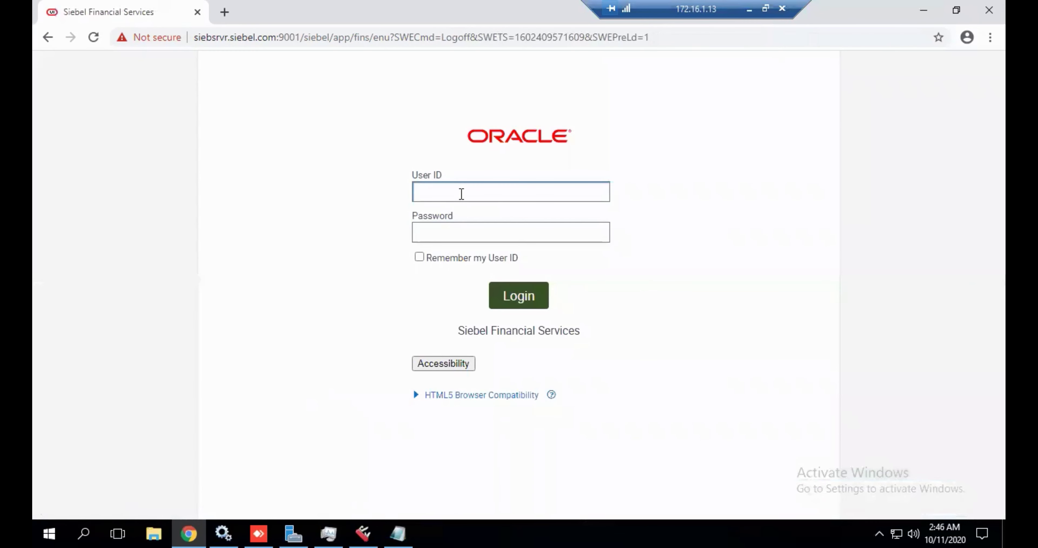
Log back in with the saved user ID and the account password.
left_click(459, 192)
left_click(449, 232)
left_click(448, 232)
type("sadmin")
key("Return")
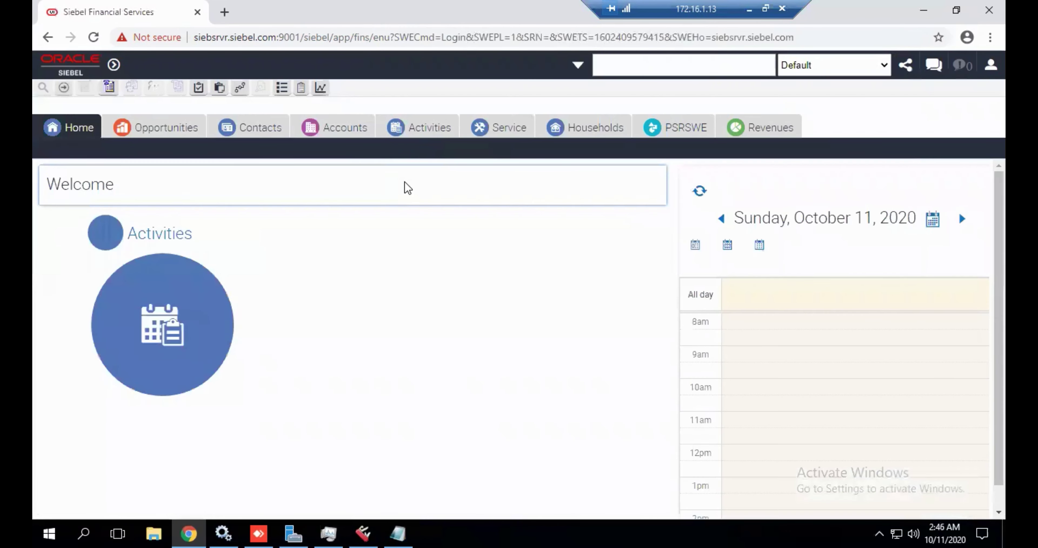
Open the Service screen and switch to the All Service Requests across Organizations list.
left_click(504, 131)
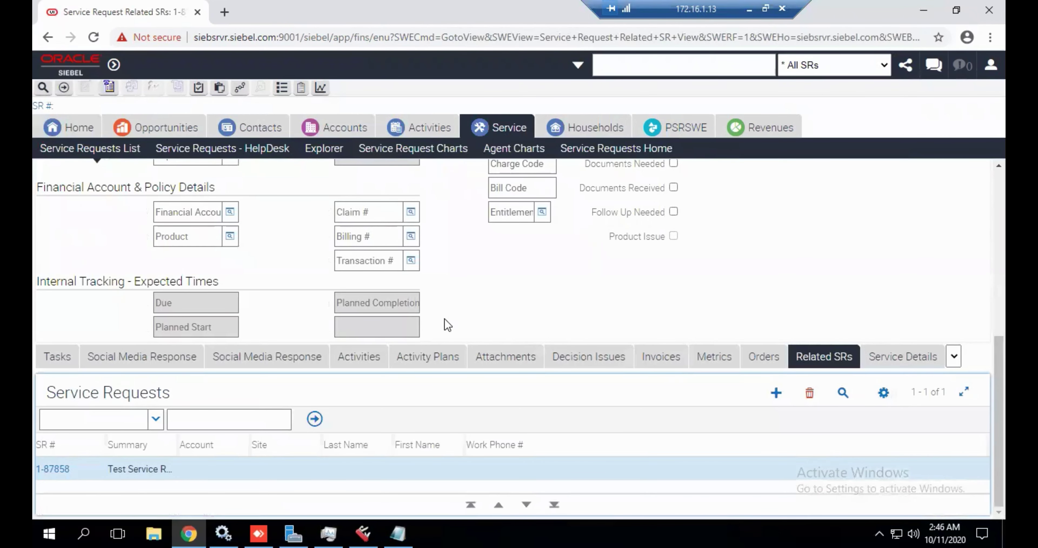
left_click(765, 357)
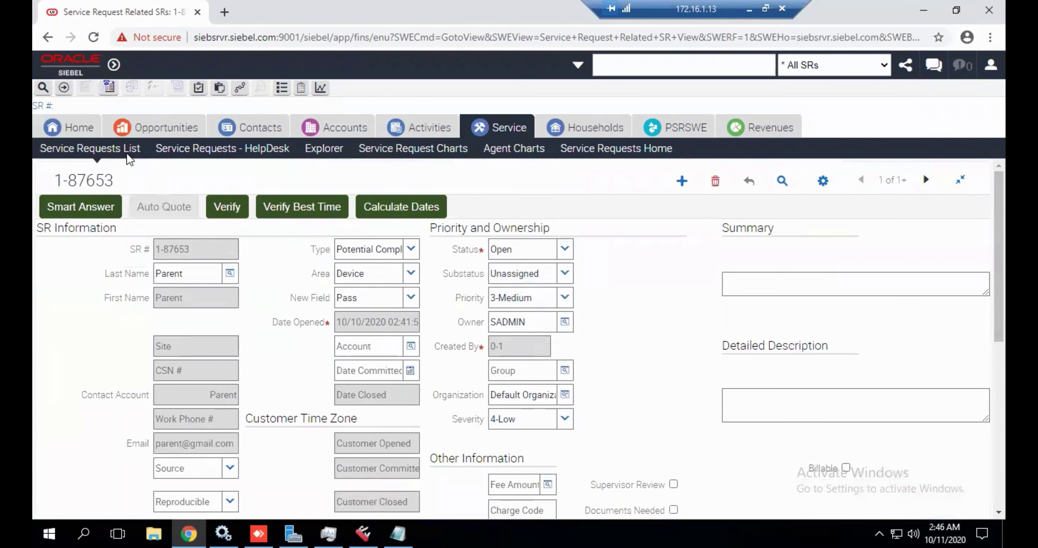
left_click(101, 154)
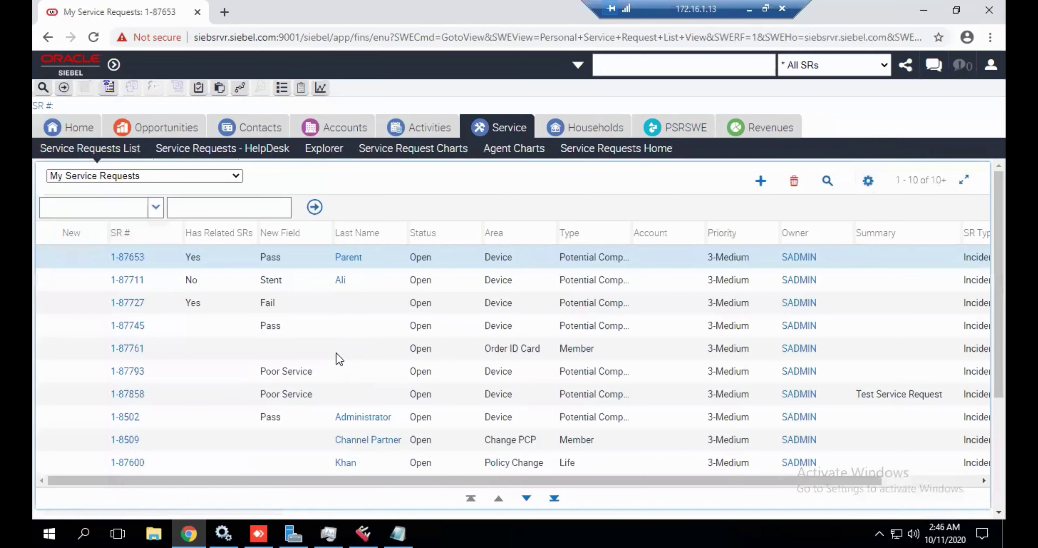
scroll(341, 359, "down", 2)
scroll(338, 358, "down", 1)
scroll(338, 358, "up", 3)
left_click(167, 181)
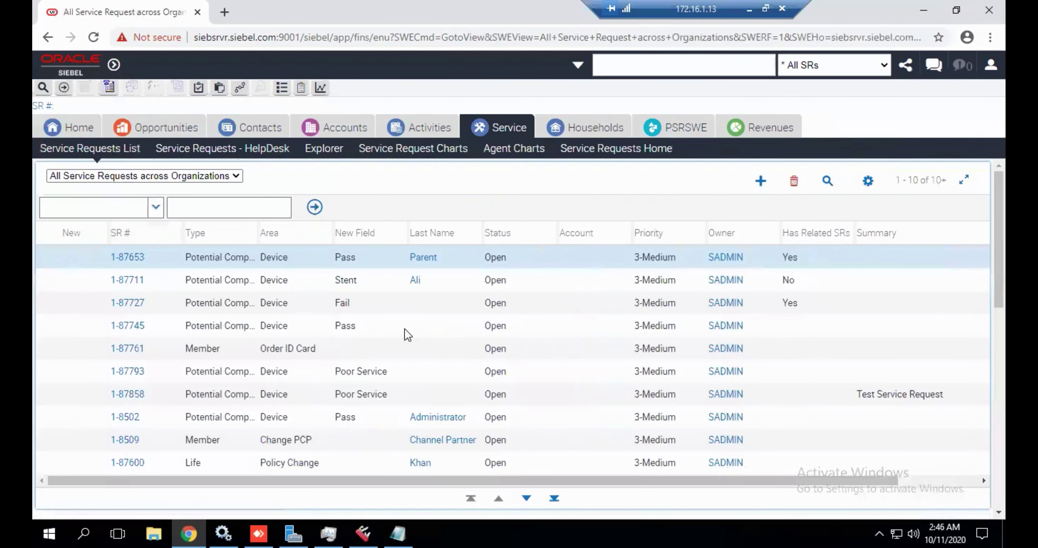
scroll(406, 336, "down", 5)
scroll(413, 335, "up", 5)
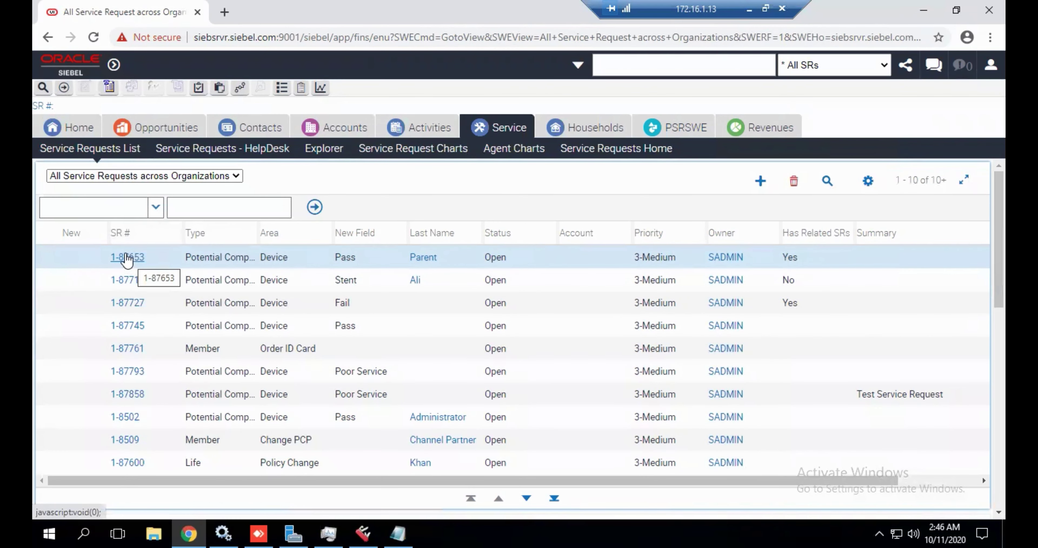
Open SR 1-87653 and review its Related SRs tab, which lists 1-87858.
left_click(127, 260)
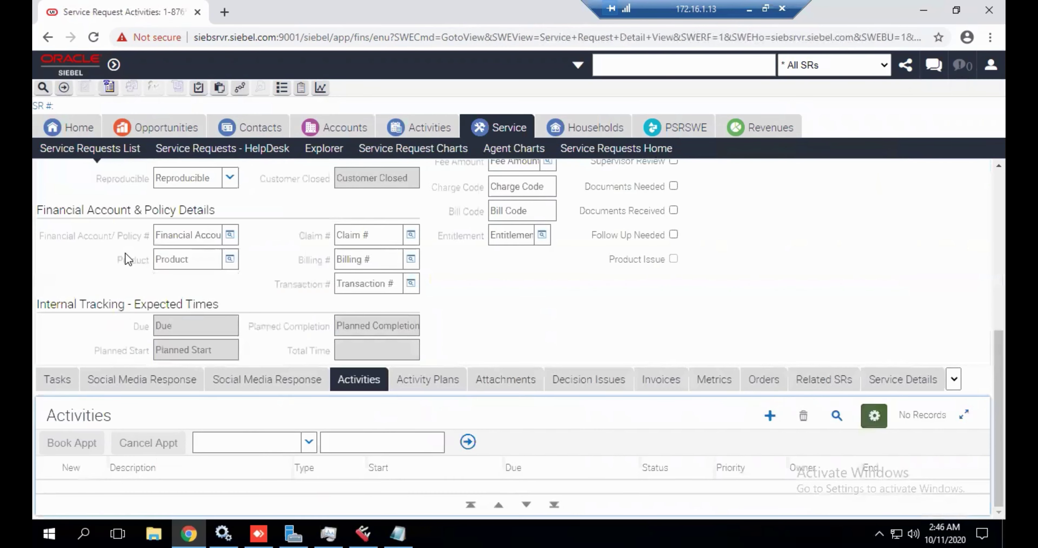
left_click(822, 379)
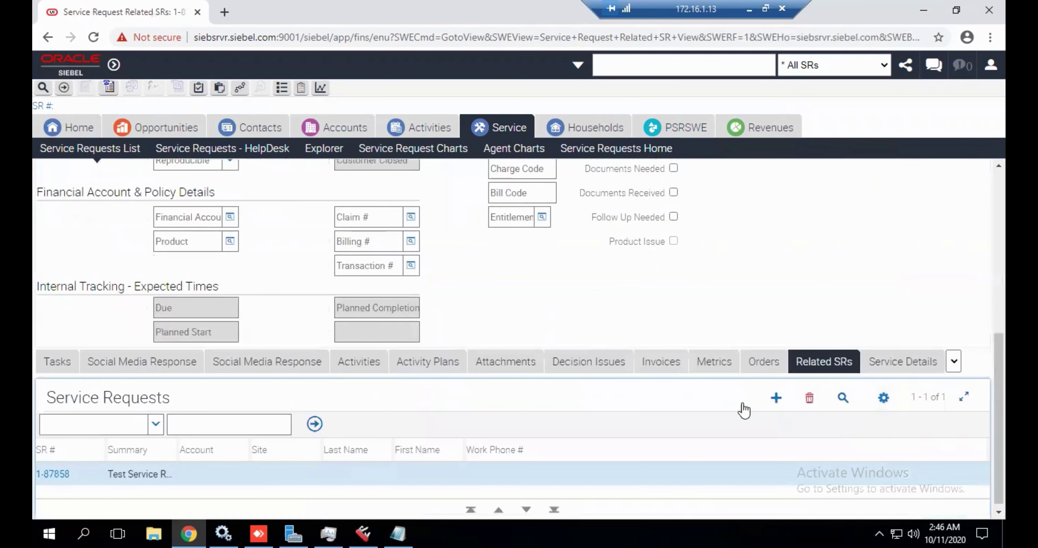
scroll(106, 446, "up", 5)
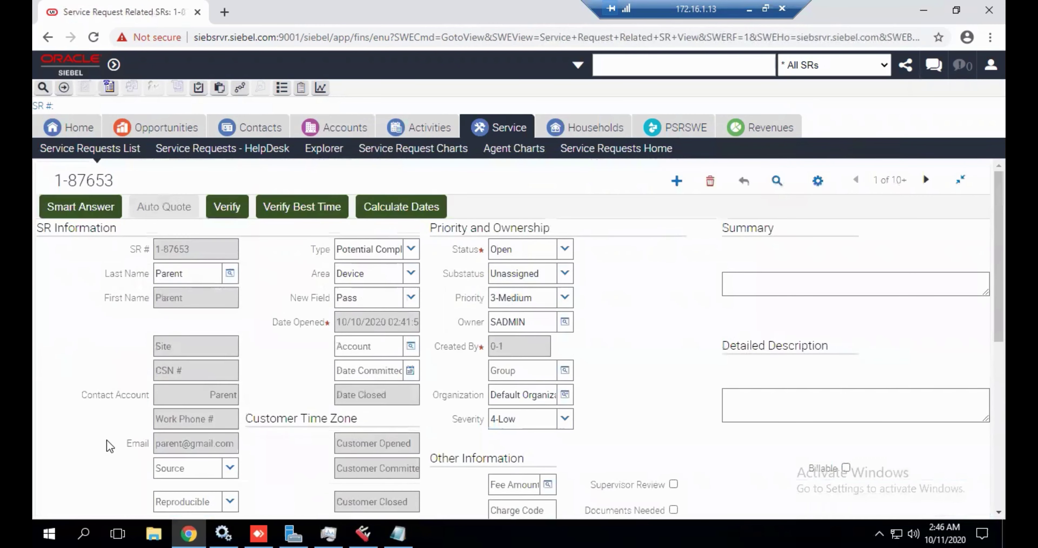
scroll(95, 468, "up", 5)
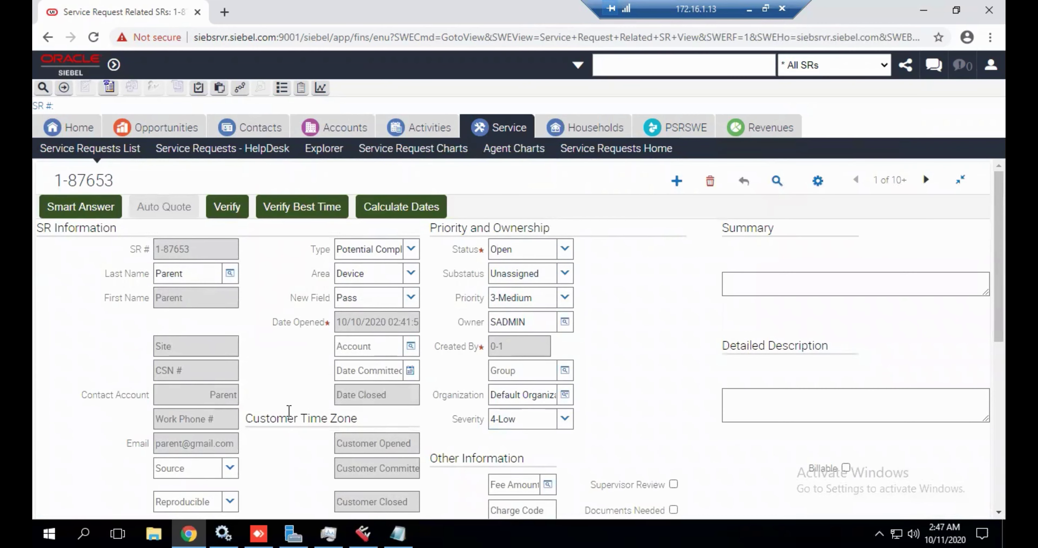
scroll(289, 376, "down", 5)
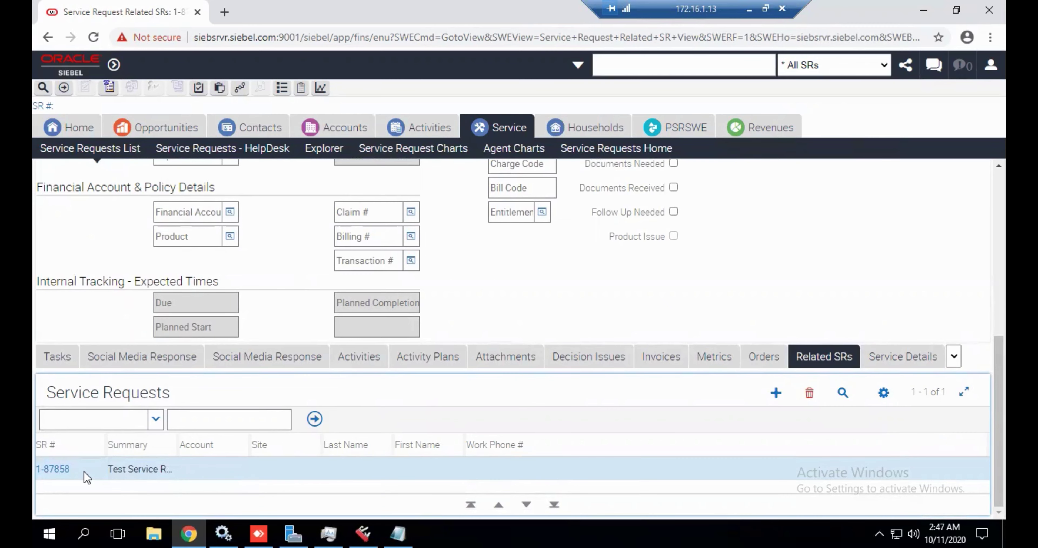
scroll(223, 381, "up", 10)
scroll(266, 378, "down", 10)
scroll(974, 283, "up", 10)
scroll(765, 383, "down", 10)
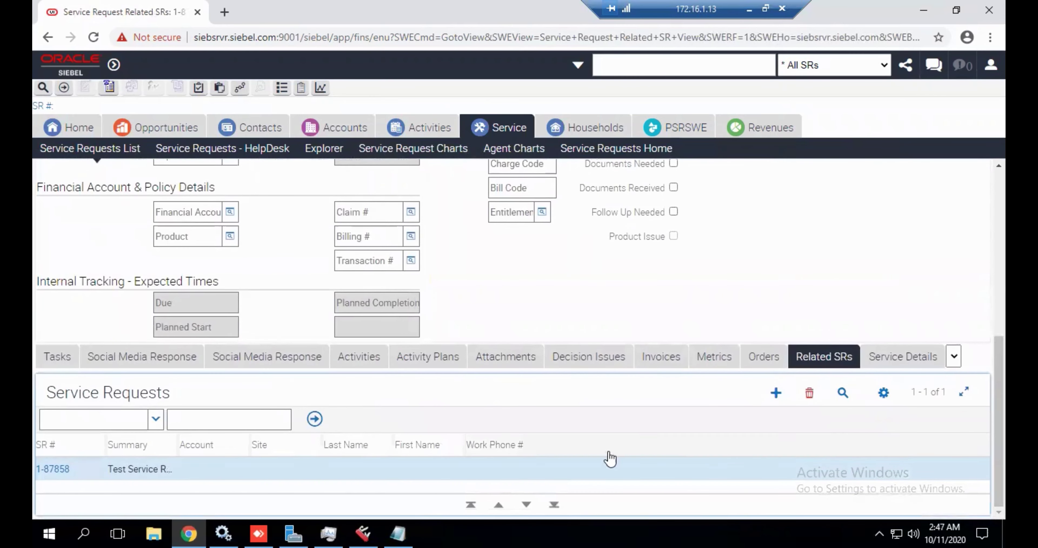
scroll(223, 387, "up", 15)
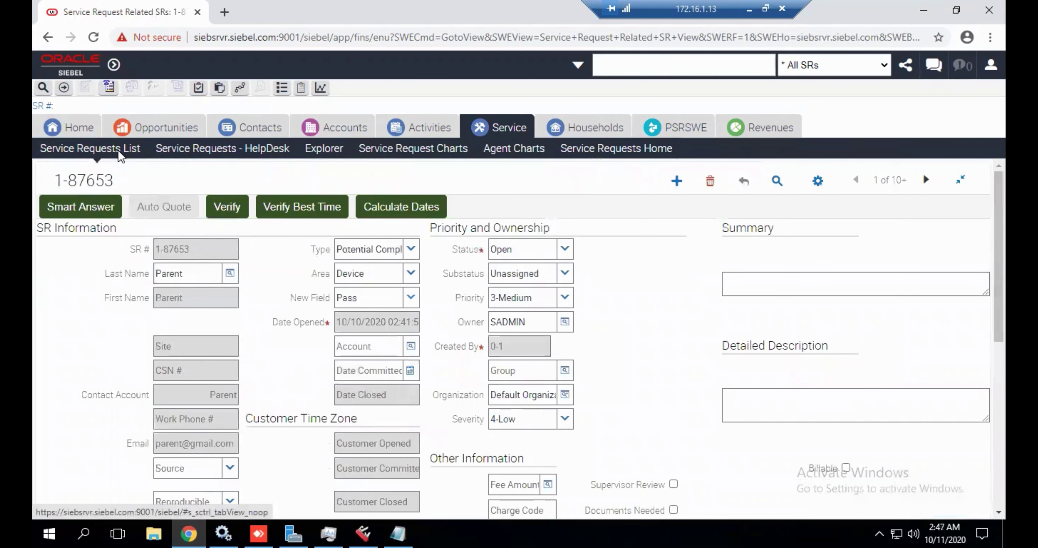
Create a new service request and pick Child as its contact.
left_click(120, 150)
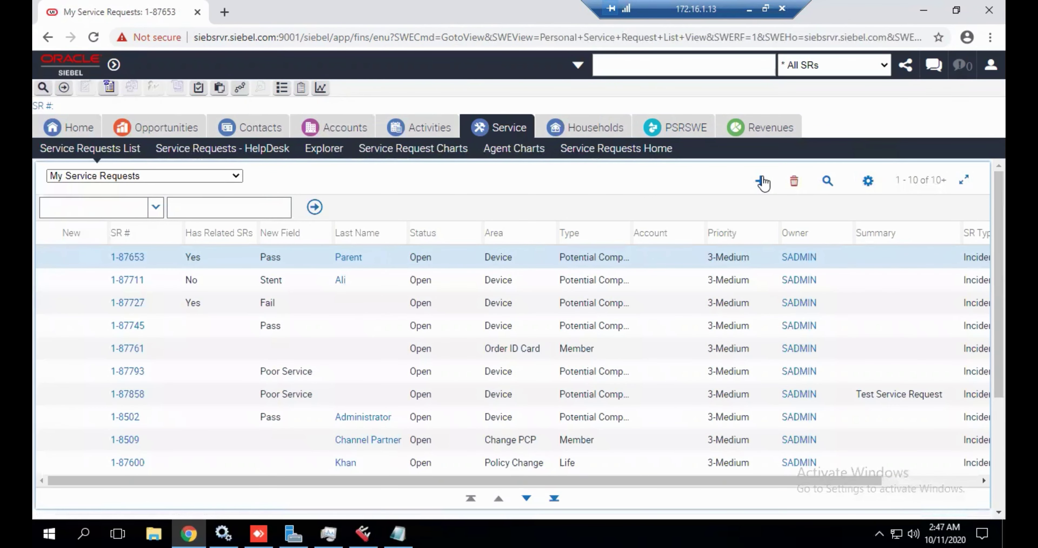
left_click(761, 181)
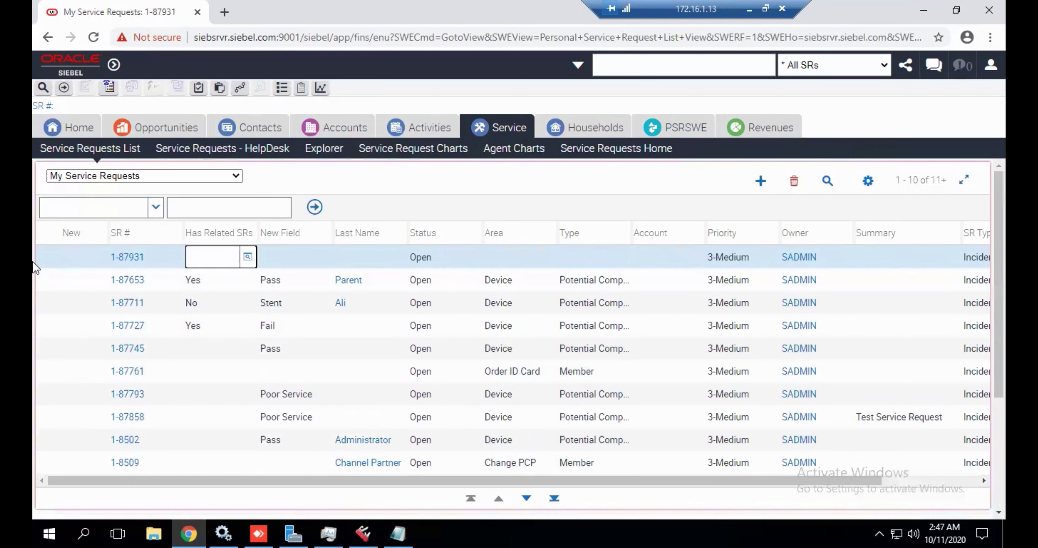
left_click(293, 262)
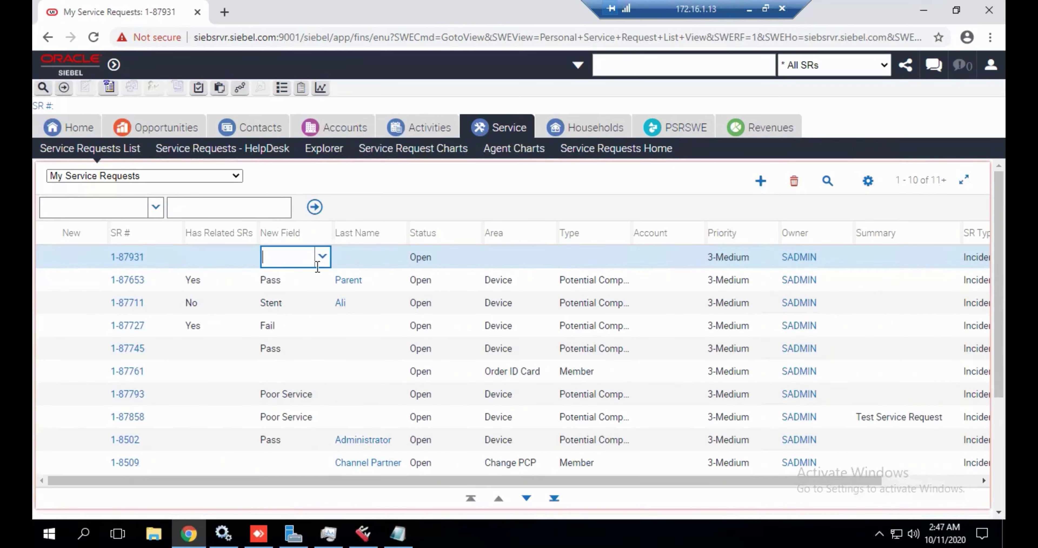
left_click(367, 260)
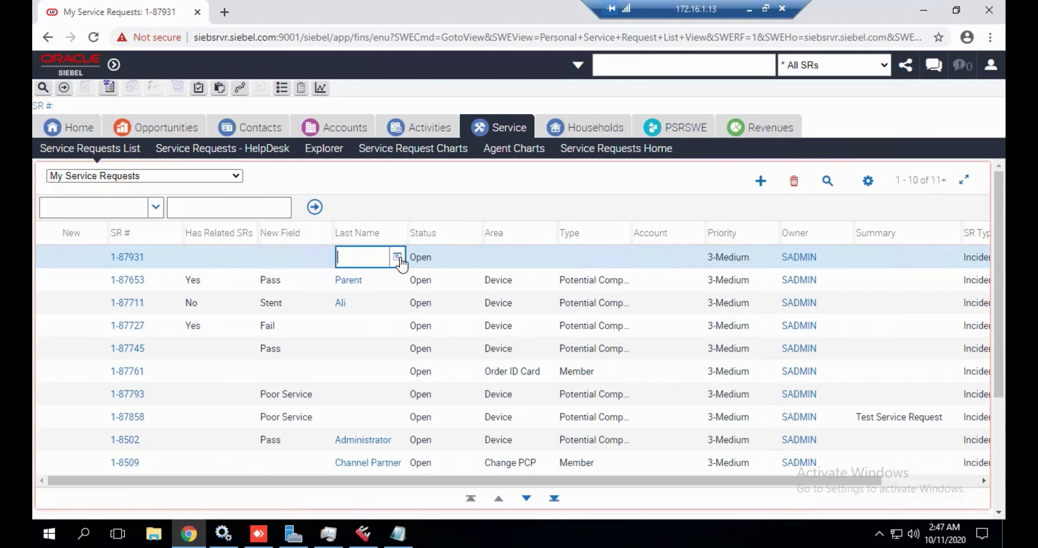
left_click(398, 257)
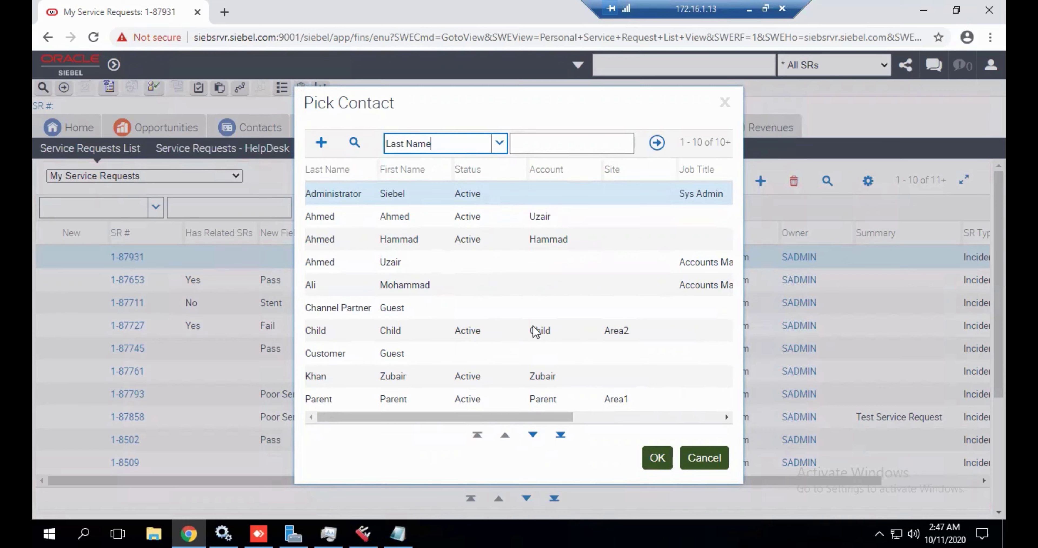
left_click(554, 335)
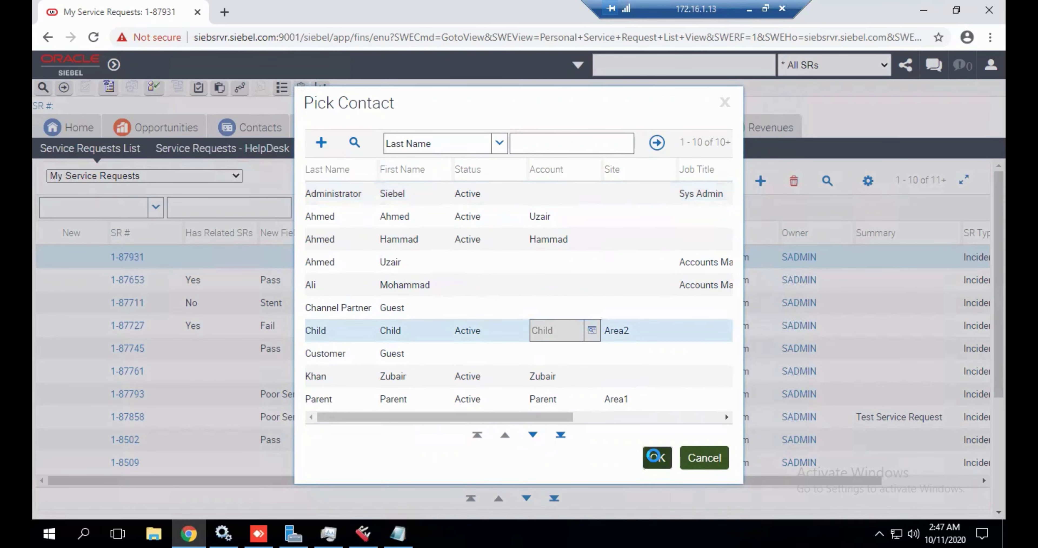
left_click(657, 457)
Set the new request's Type to Potential Complaint.
left_click(457, 258)
left_click(508, 256)
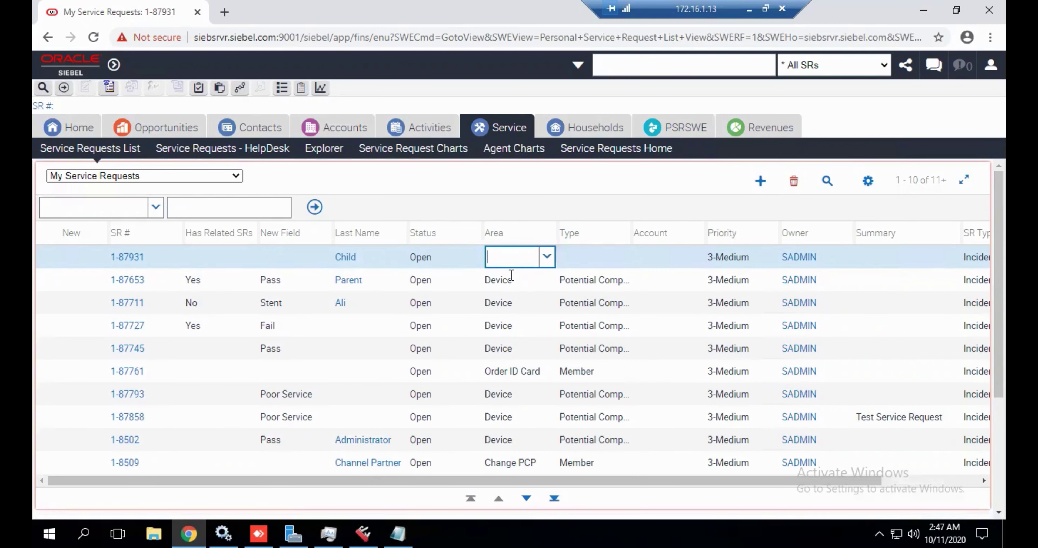
left_click(613, 257)
left_click(621, 258)
scroll(610, 296, "down", 5)
left_click(616, 283)
scroll(524, 278, "up", 5)
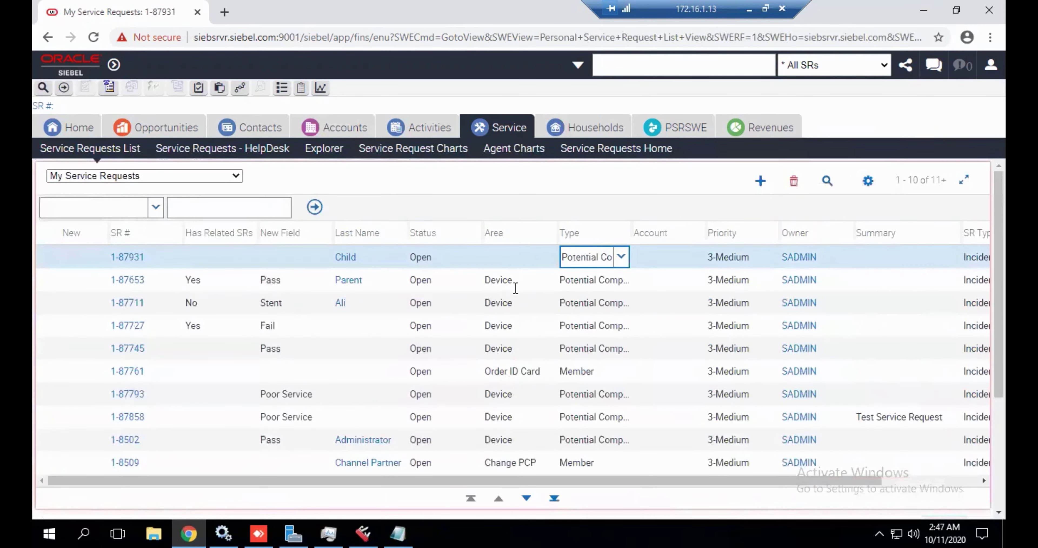
Set the request's Area to Device and New Field to Pass.
left_click(527, 259)
left_click(546, 256)
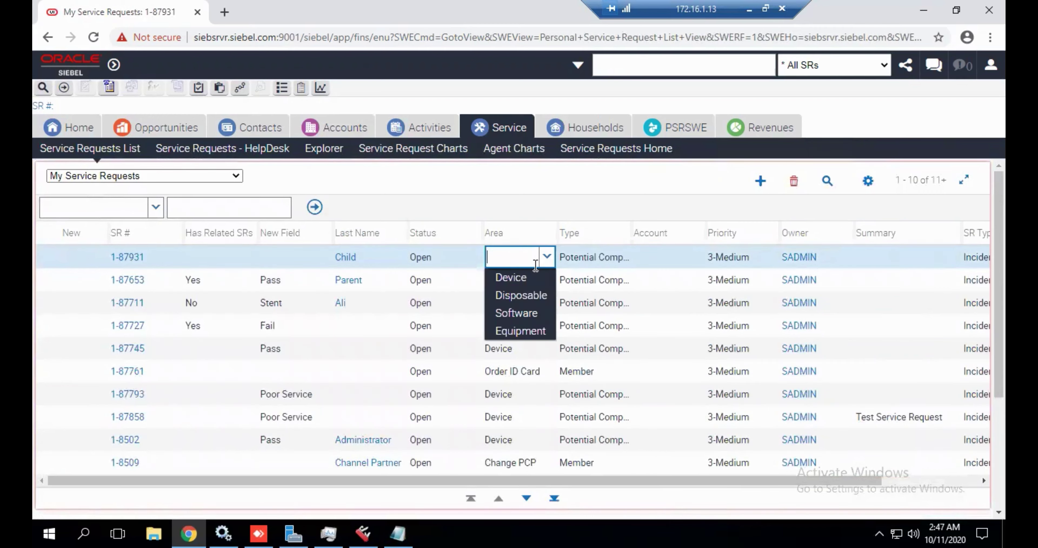
left_click(528, 280)
left_click(290, 260)
left_click(322, 256)
left_click(284, 313)
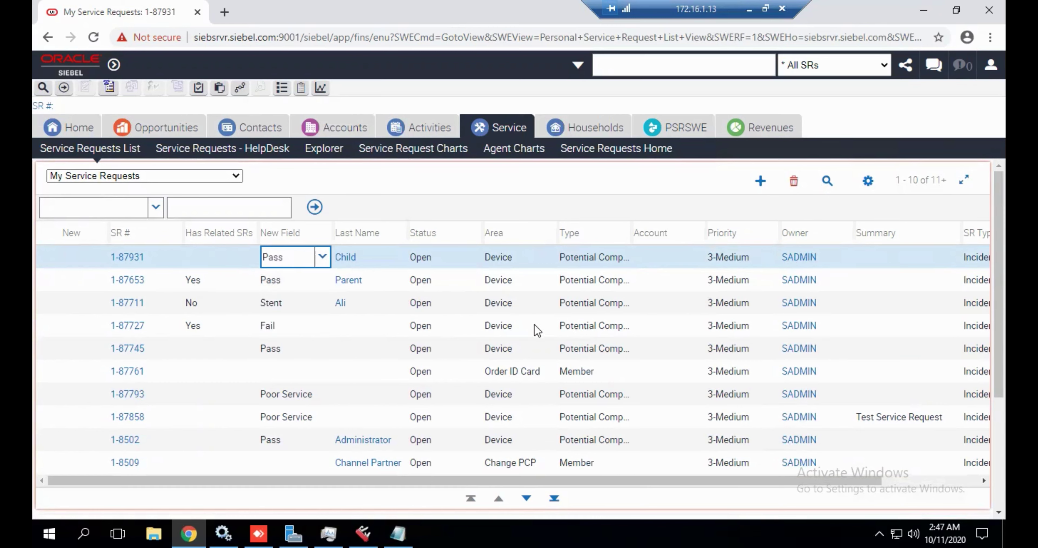
Set Has Related SRs to Yes and review the remaining fields of request 1-87931.
left_click(200, 261)
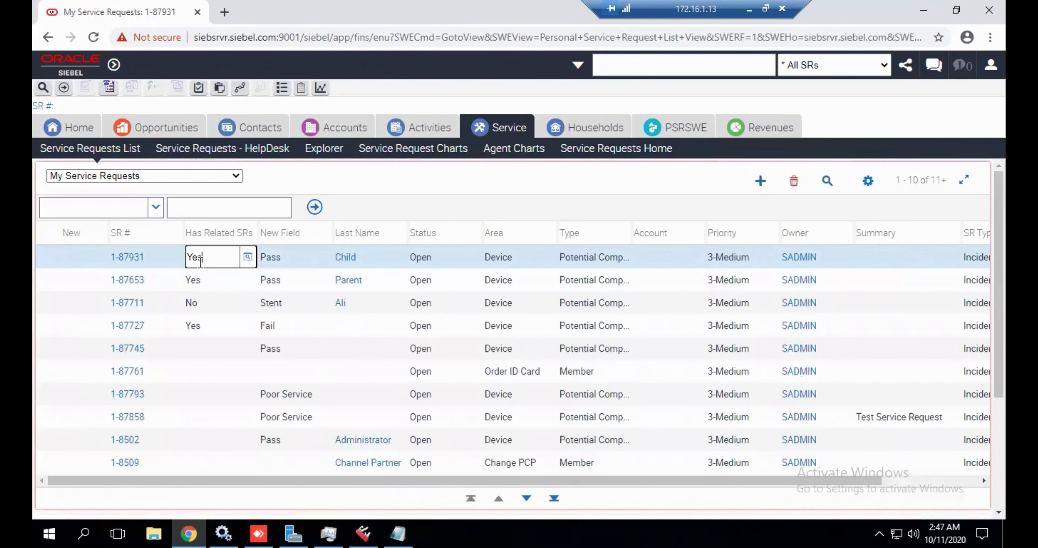
left_click(387, 259)
left_click(460, 265)
left_click(533, 259)
left_click(607, 259)
left_click(672, 266)
left_click(750, 261)
left_click(666, 258)
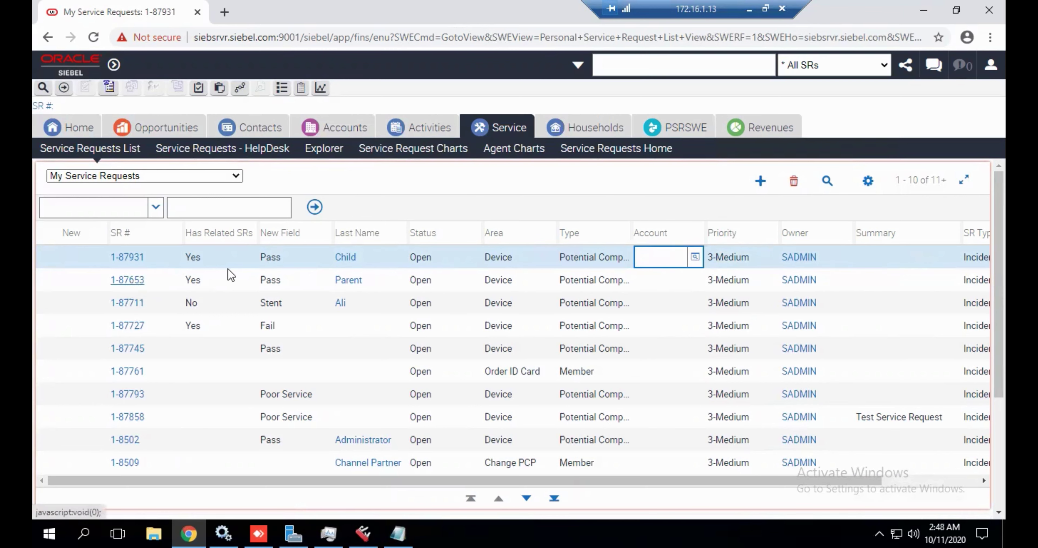
Compare the Has Related SRs and other fields of parent 1-87653 and the new child request.
left_click(385, 282)
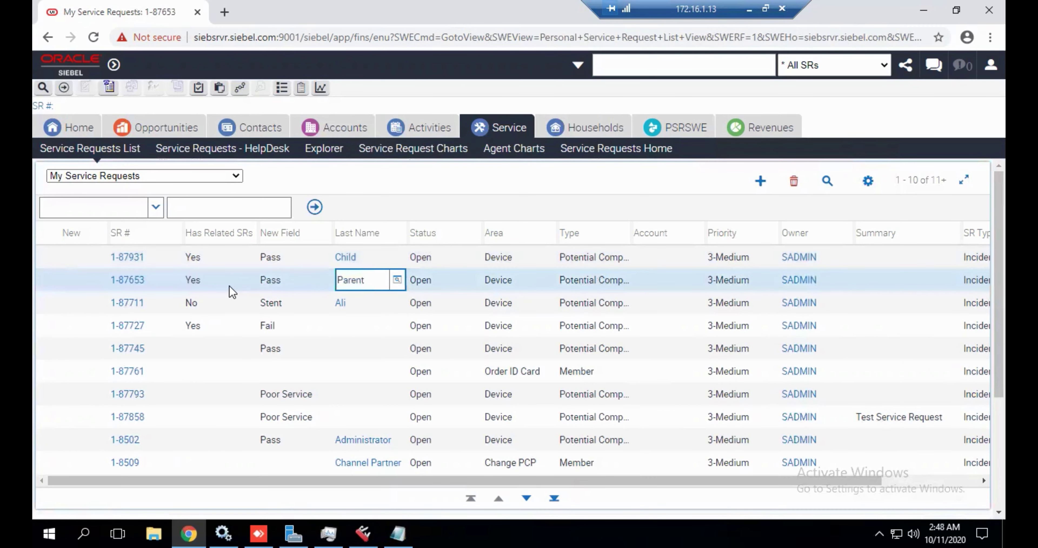
left_click(229, 286)
left_click(258, 265)
left_click(324, 284)
left_click(386, 279)
left_click(458, 284)
left_click(371, 257)
left_click(375, 279)
Open request 1-87653 and show its Related SRs tab, still listing only 1-87858.
left_click(128, 281)
scroll(128, 284, "down", 10)
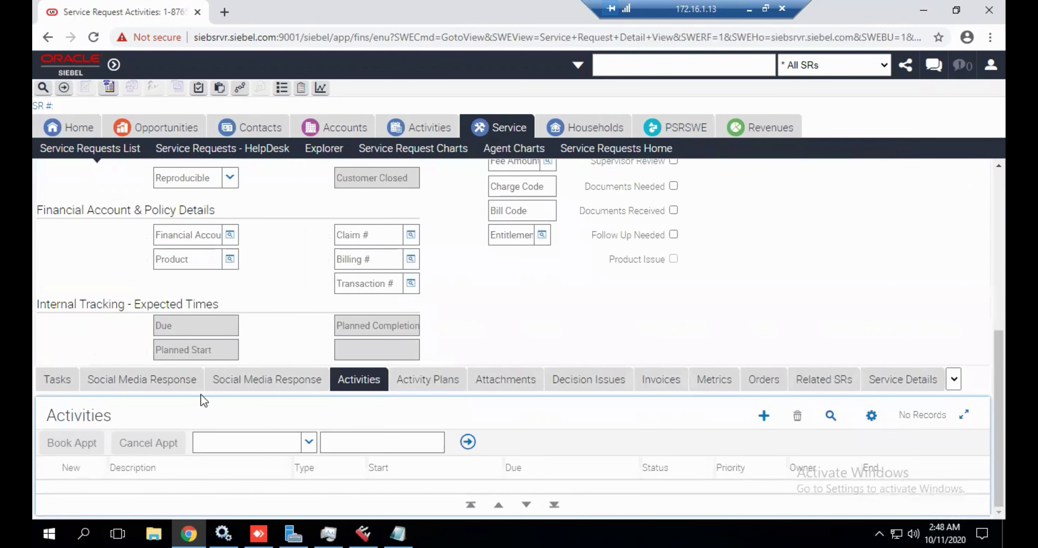
left_click(830, 391)
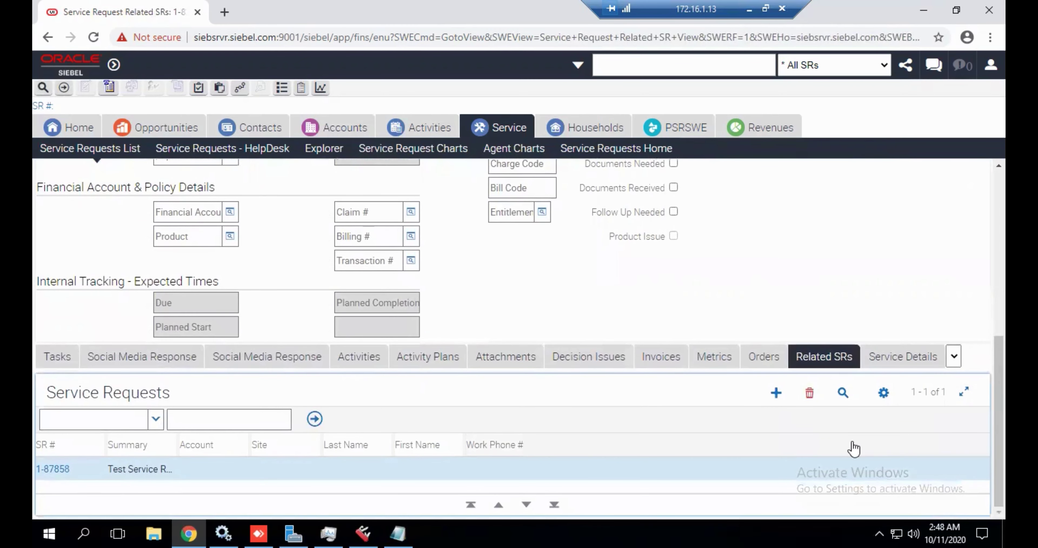
Add service request 1-87931 as a related SR of 1-87653 through the Add Service Requests dialog.
left_click(776, 397)
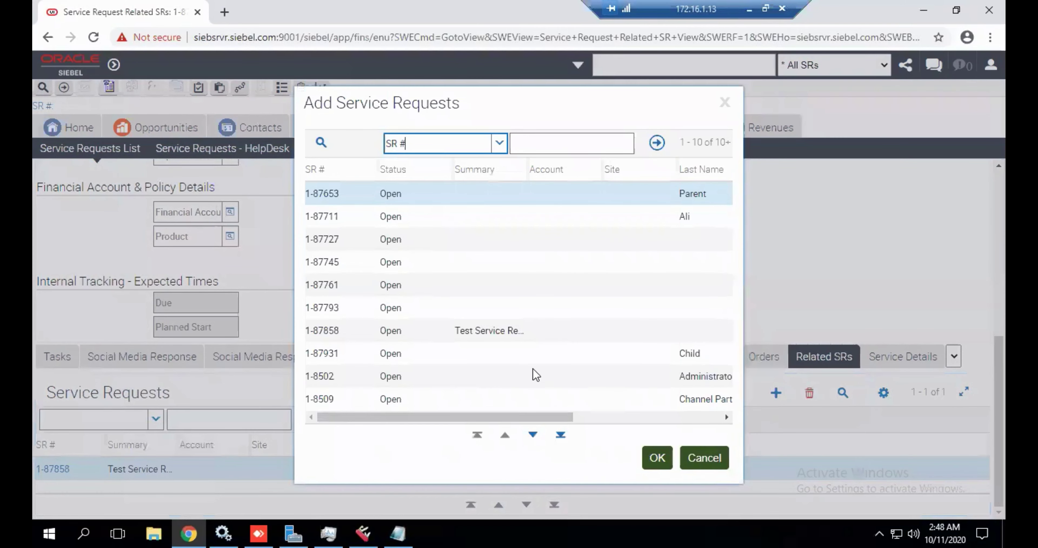
left_click(474, 416)
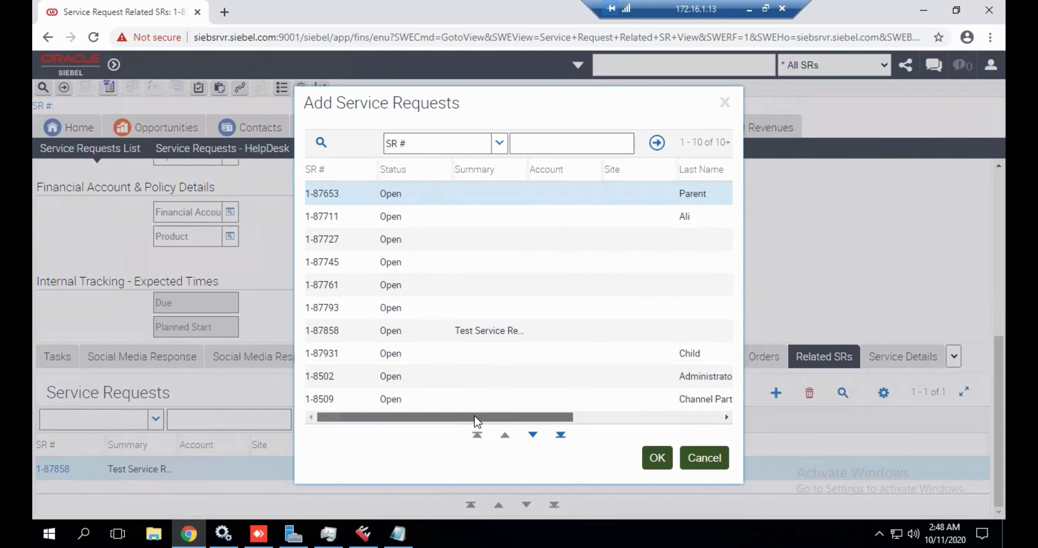
left_click(334, 352)
left_click_drag(389, 418, 383, 417)
double_click(369, 351)
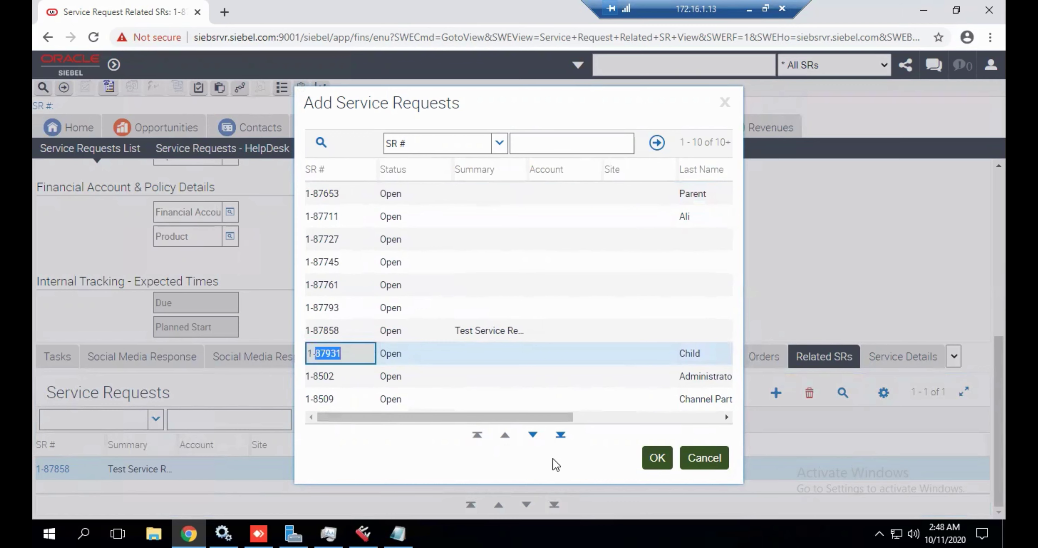
left_click(656, 459)
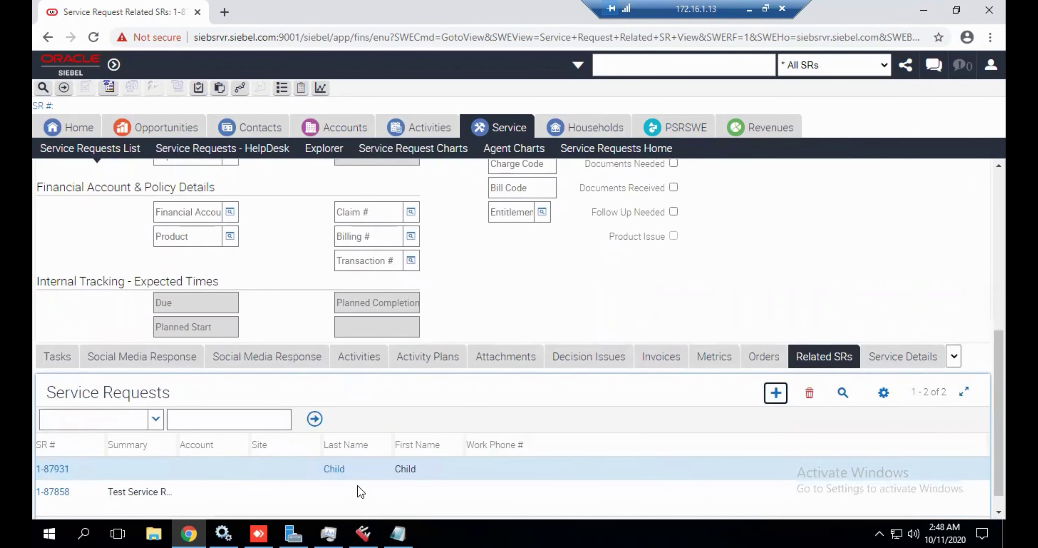
scroll(364, 481, "down", 1)
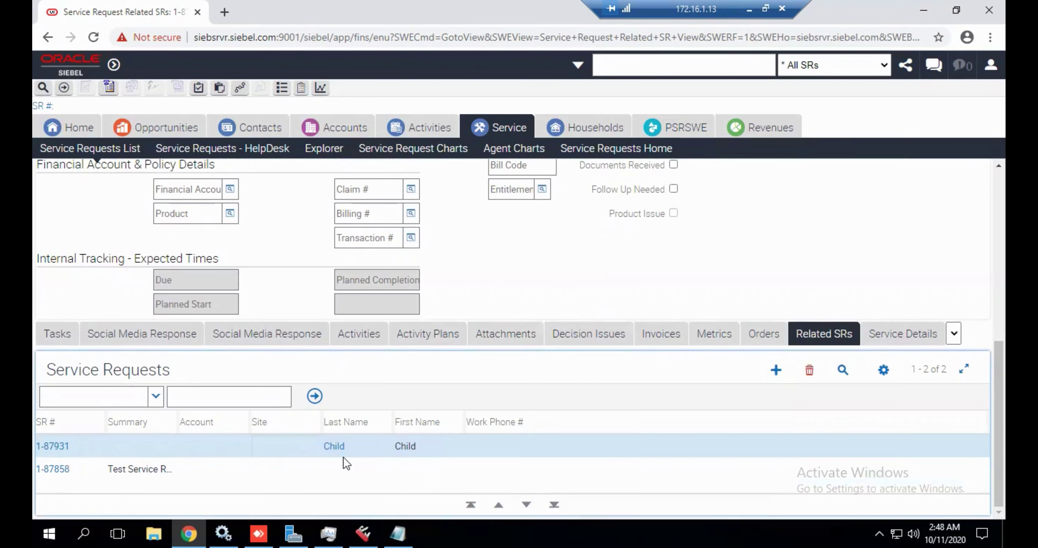
scroll(346, 462, "up", 10)
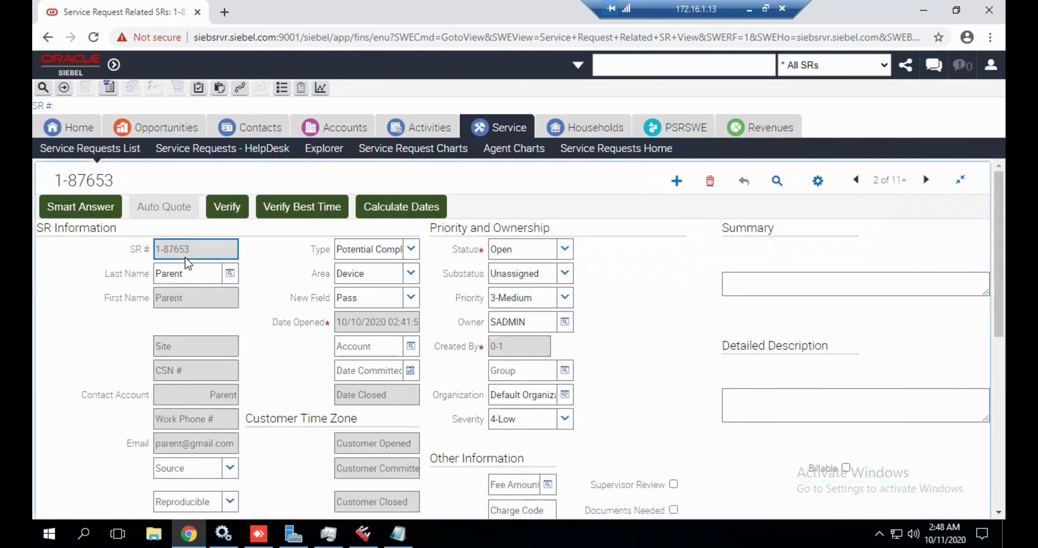
triple_click(194, 252)
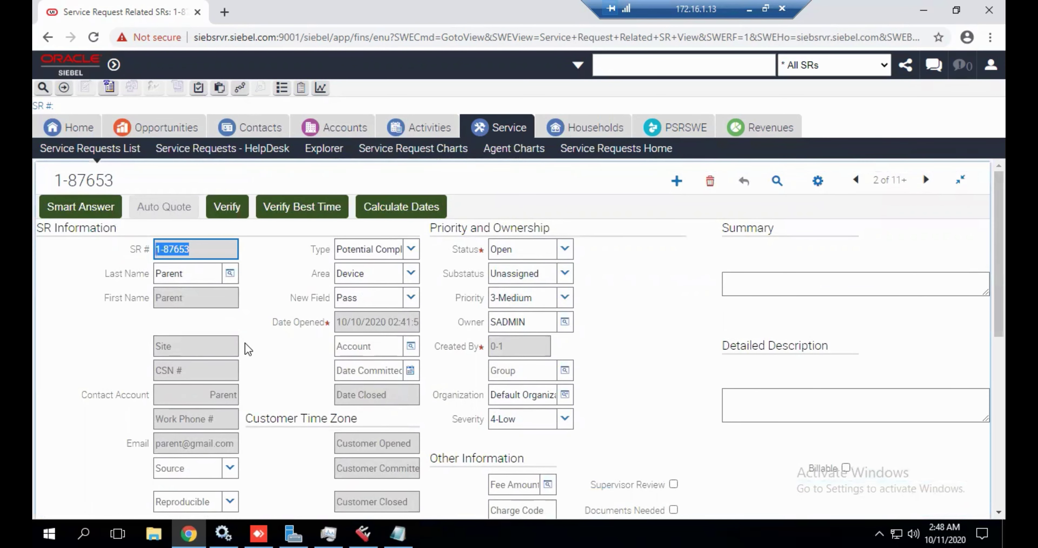
scroll(248, 349, "down", 10)
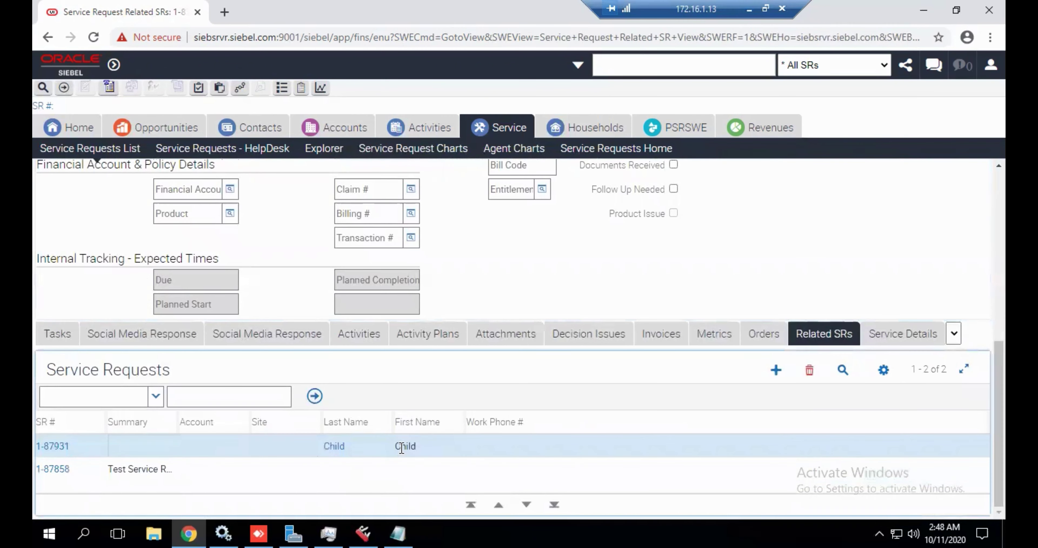